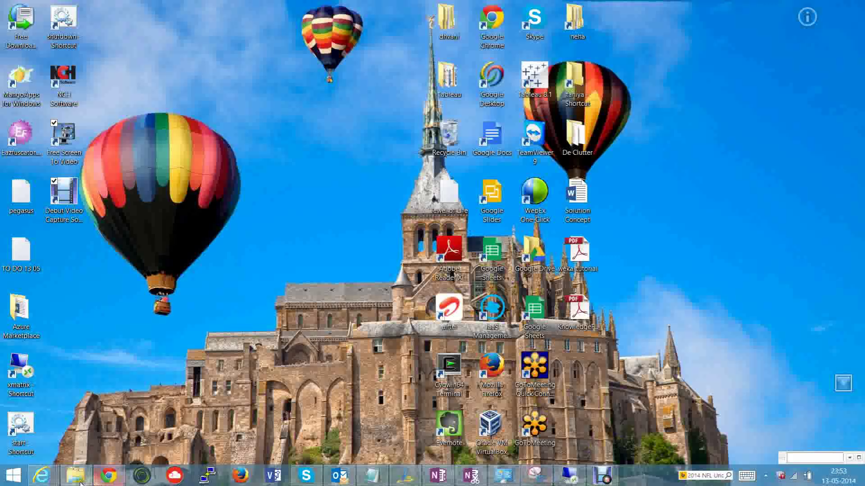
Switch to Chrome and open the quick start page of the xmatrix API management service.
click(108, 477)
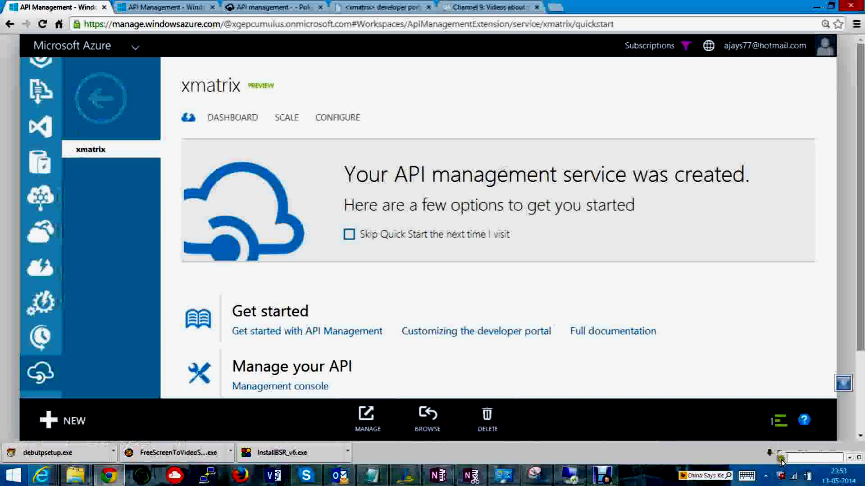
click(853, 453)
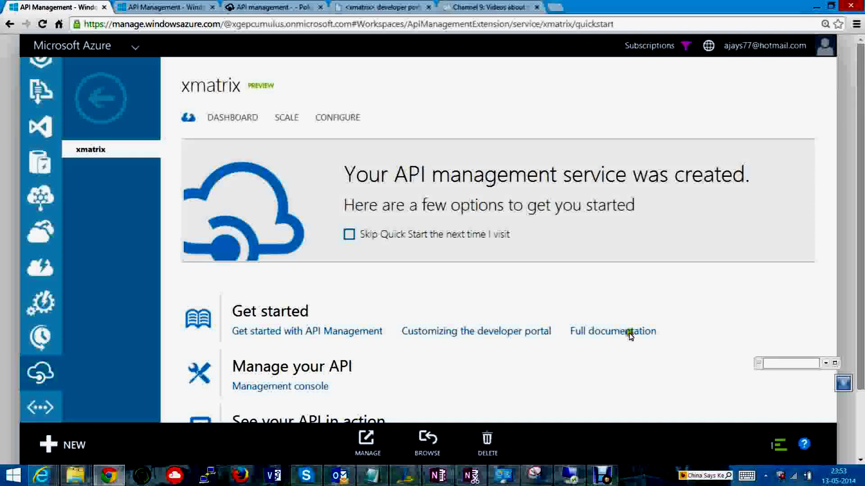
click(110, 122)
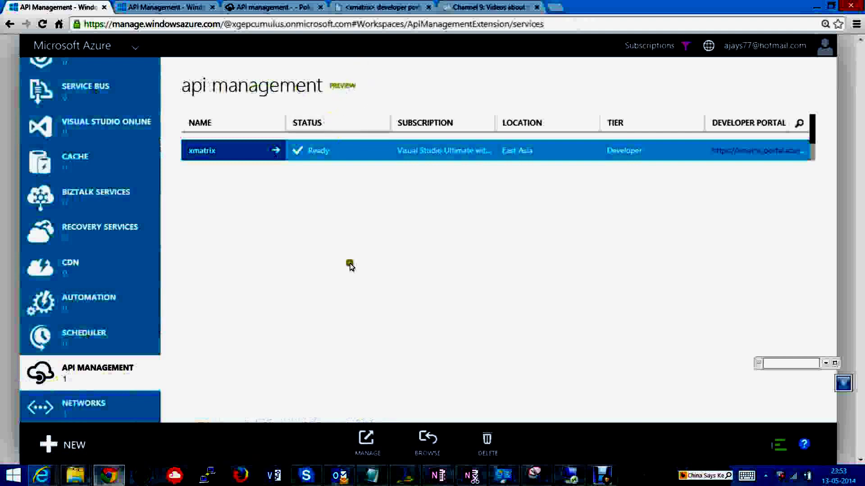
click(208, 149)
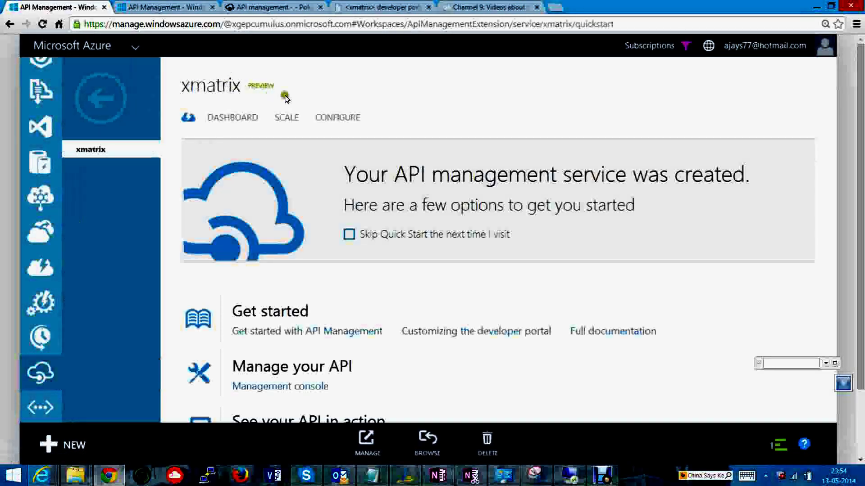
scroll(576, 200, down, 2)
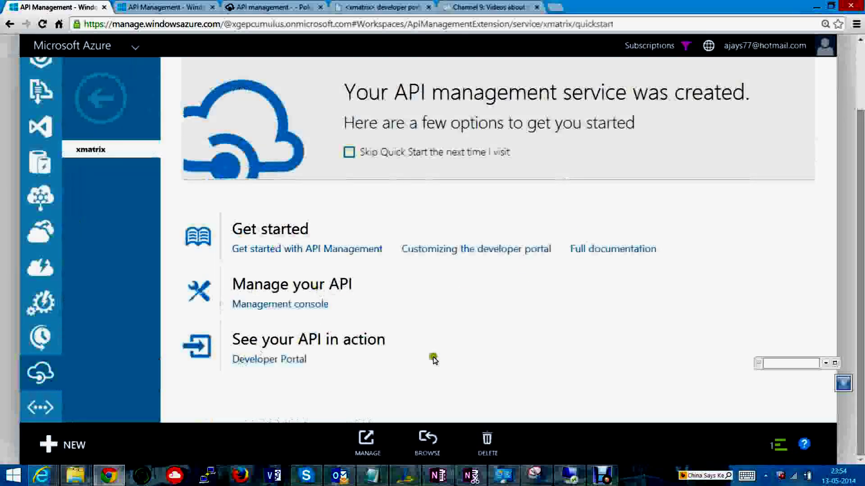
scroll(350, 232, up, 2)
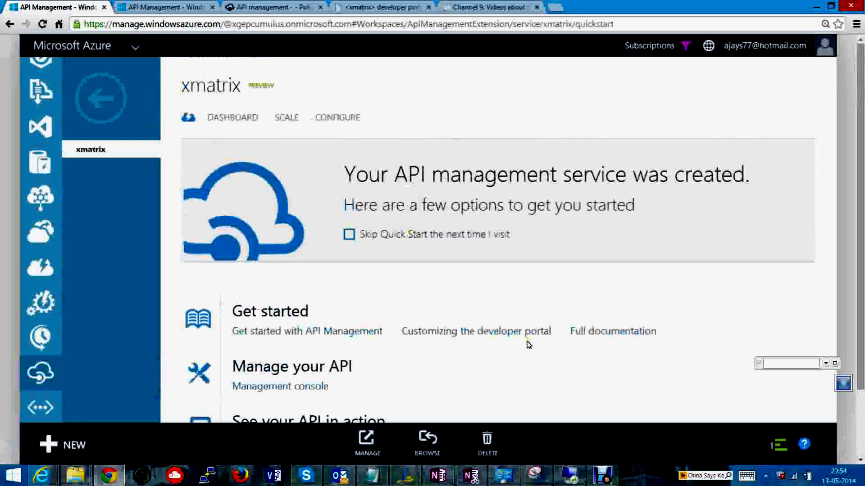
Open the xmatrix service dashboard and review its usage overview and quick glance details.
click(237, 118)
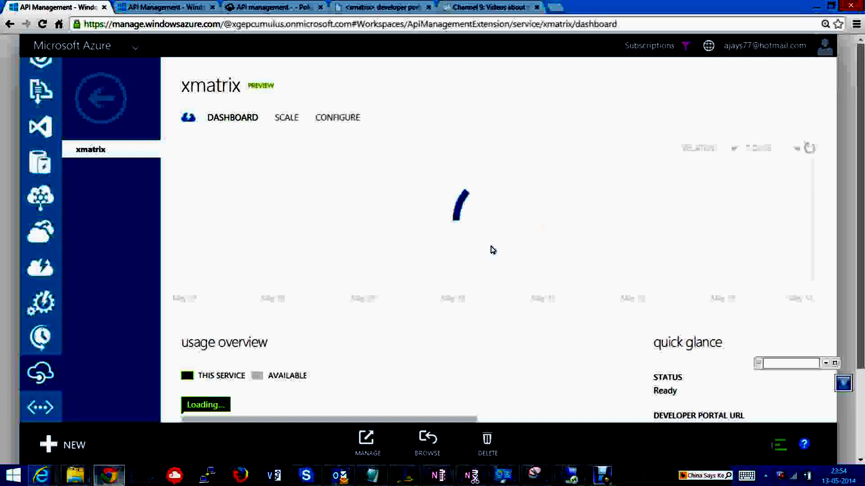
scroll(402, 255, down, 3)
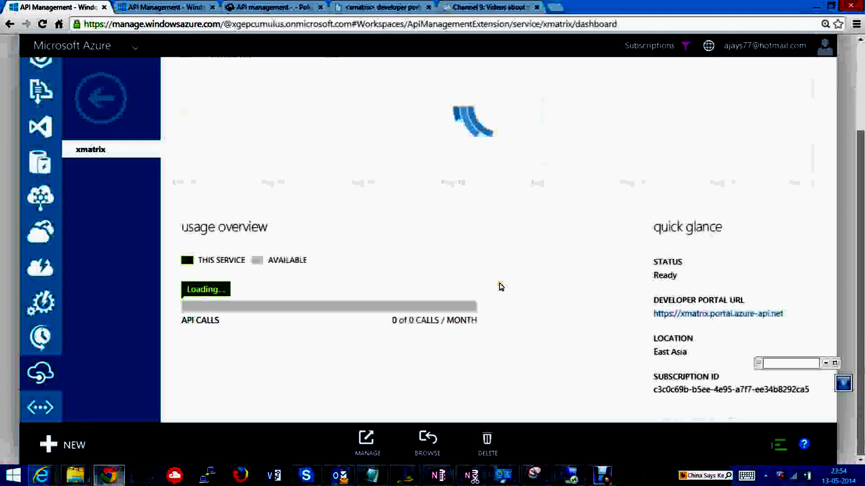
scroll(500, 286, up, 3)
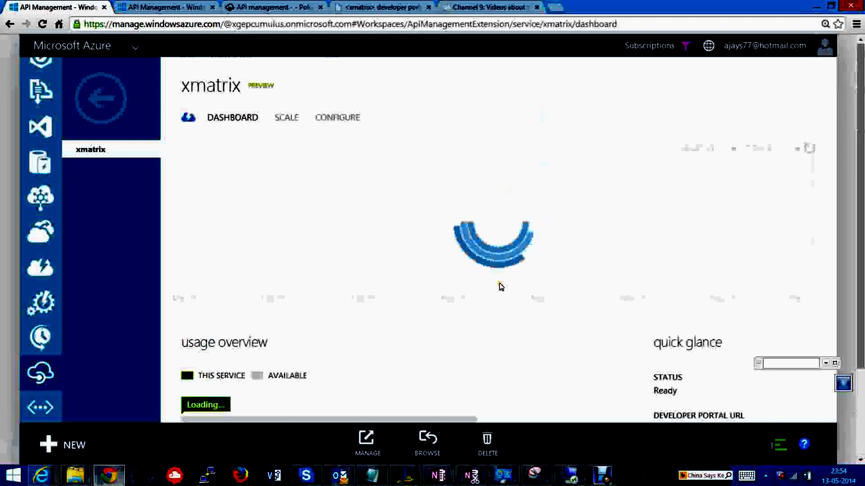
scroll(450, 187, down, 3)
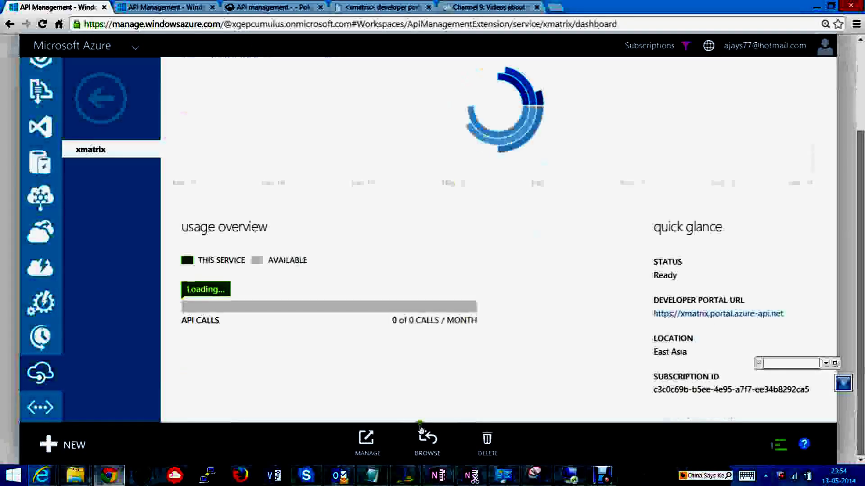
scroll(363, 228, up, 3)
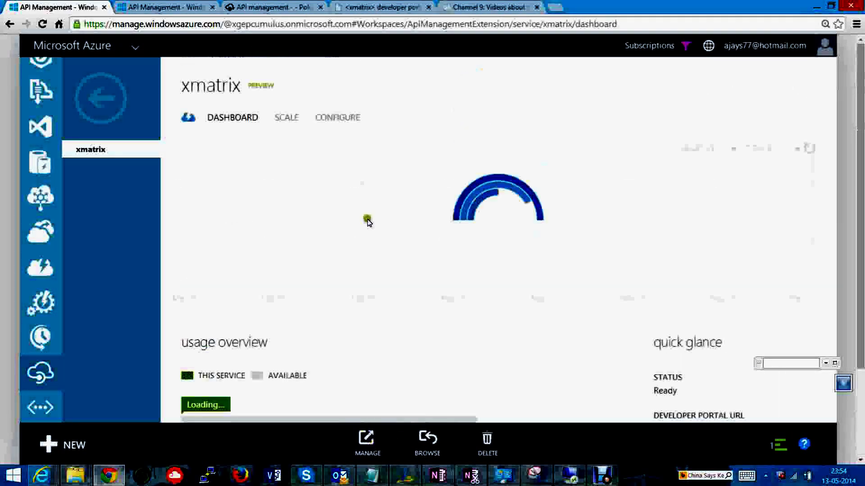
Review the xmatrix service's Scale and Configure pages and return to its dashboard.
click(273, 120)
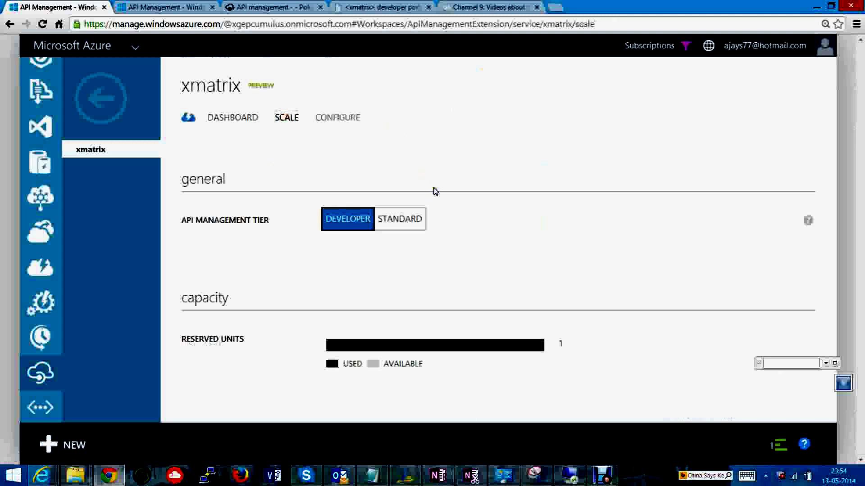
click(337, 119)
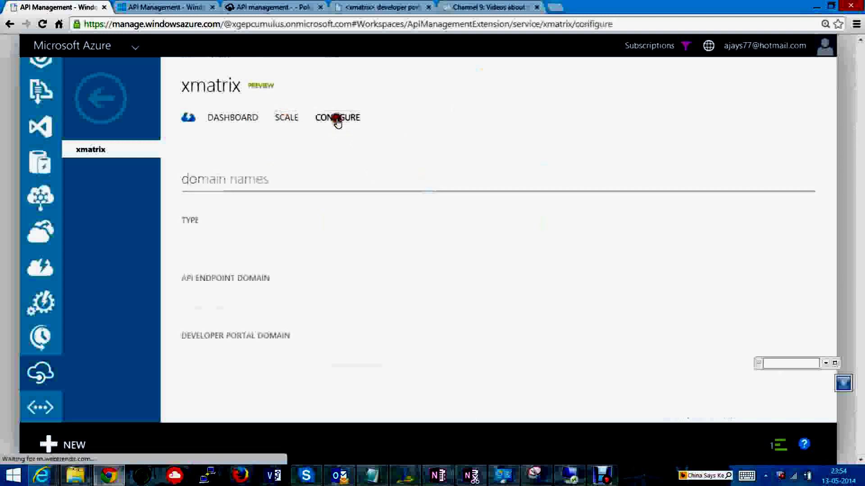
click(287, 120)
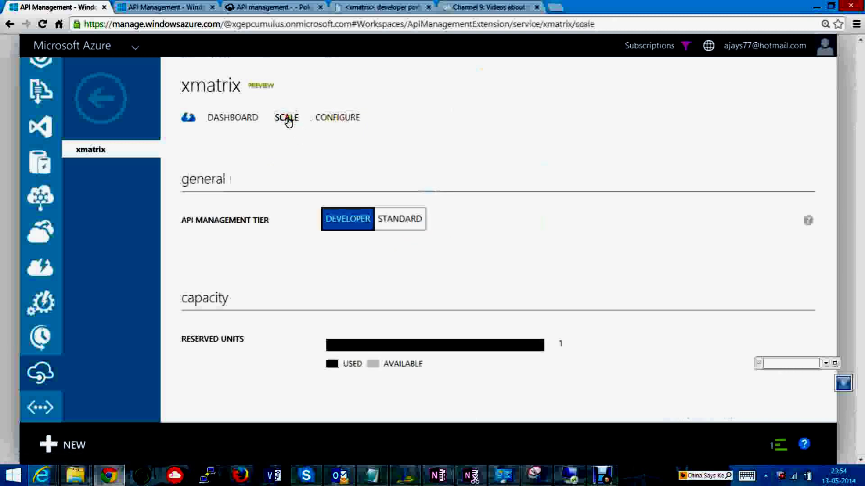
click(233, 119)
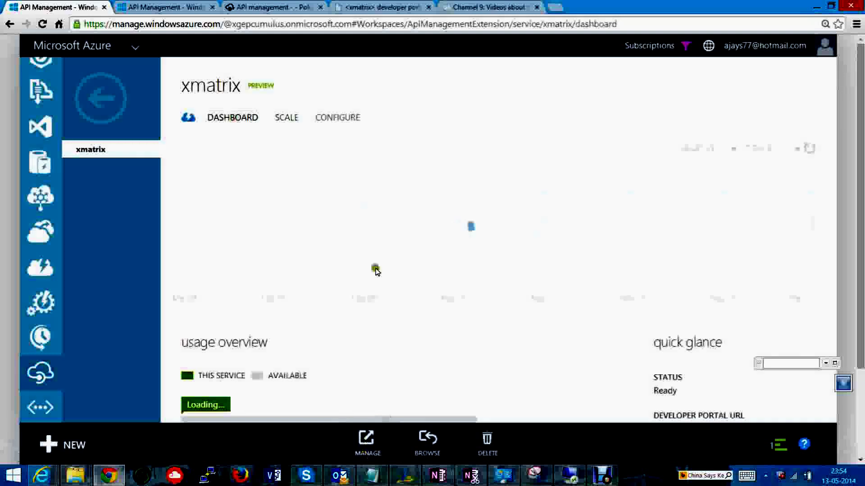
Open the xmatrix management console and view the API statistics for today, yesterday and the last 7 days.
click(366, 439)
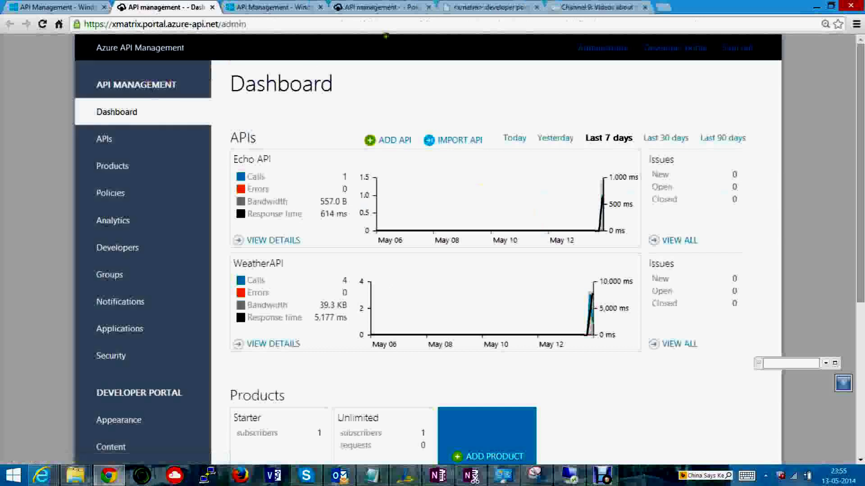
click(506, 140)
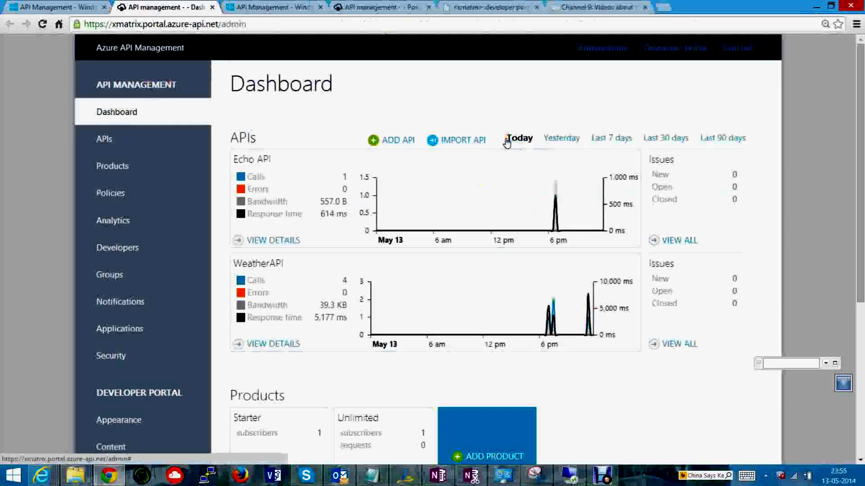
click(559, 138)
click(607, 138)
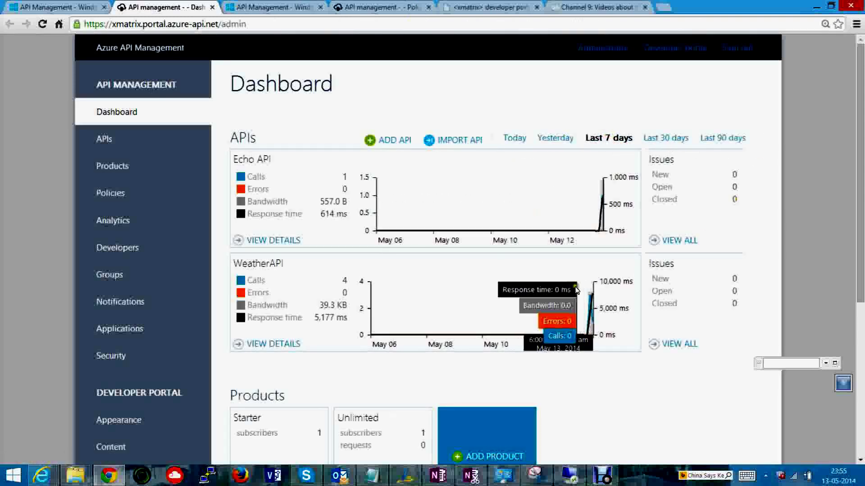
Look over the console dashboard's Products and Applications sections and open the list of APIs.
scroll(569, 315, down, 4)
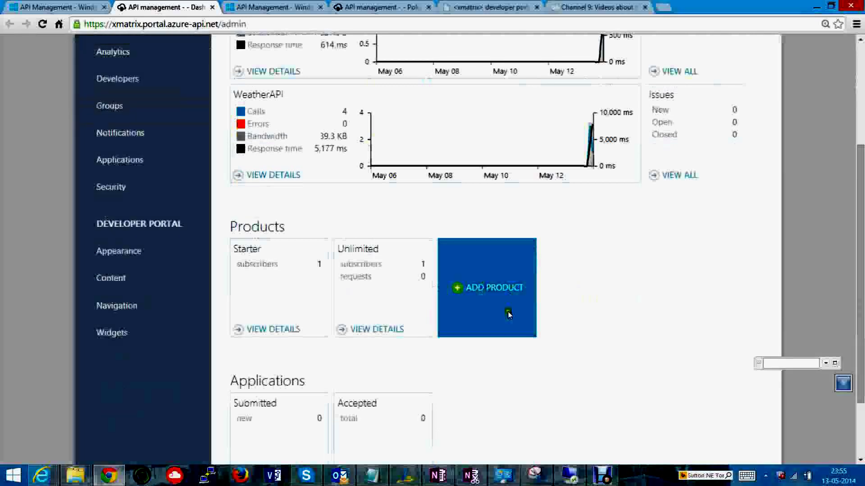
scroll(507, 314, down, 2)
scroll(407, 313, up, 5)
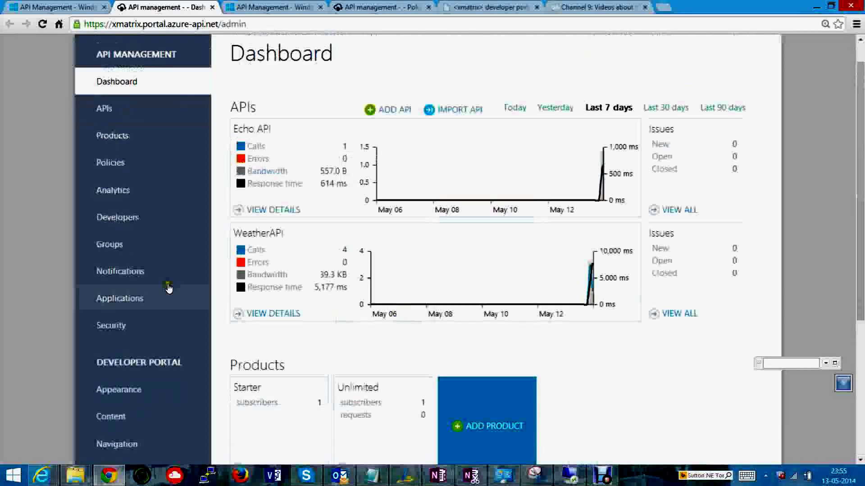
click(108, 110)
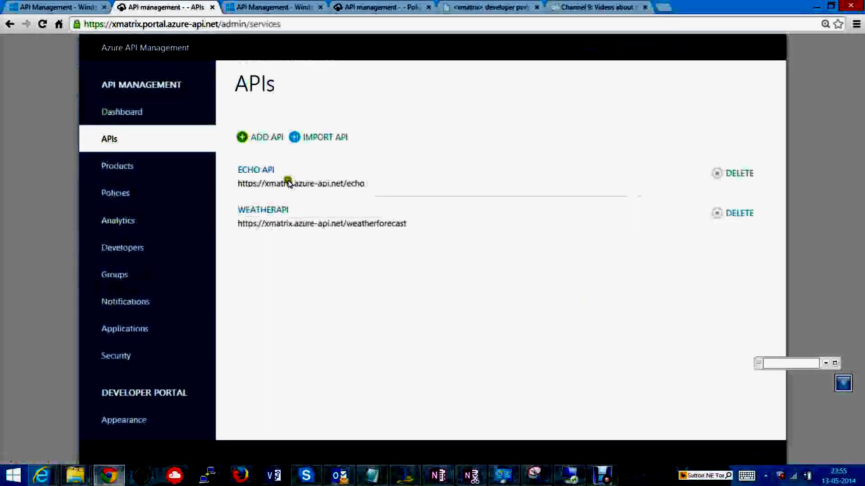
click(266, 136)
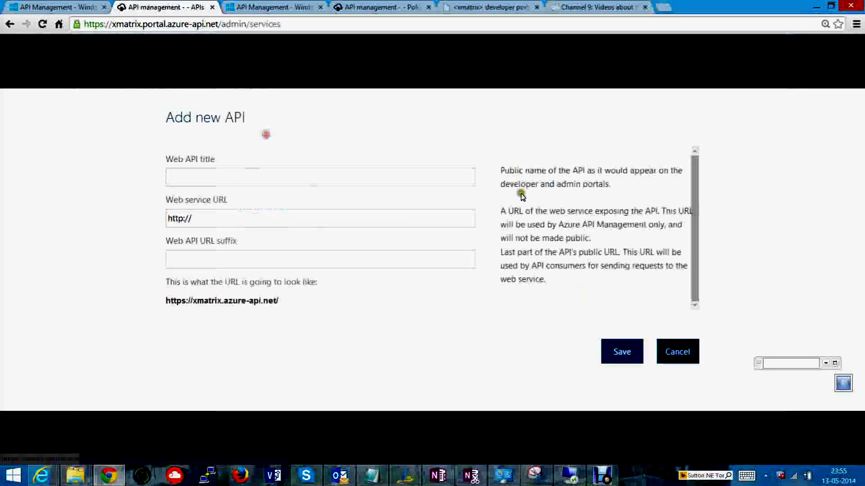
click(246, 176)
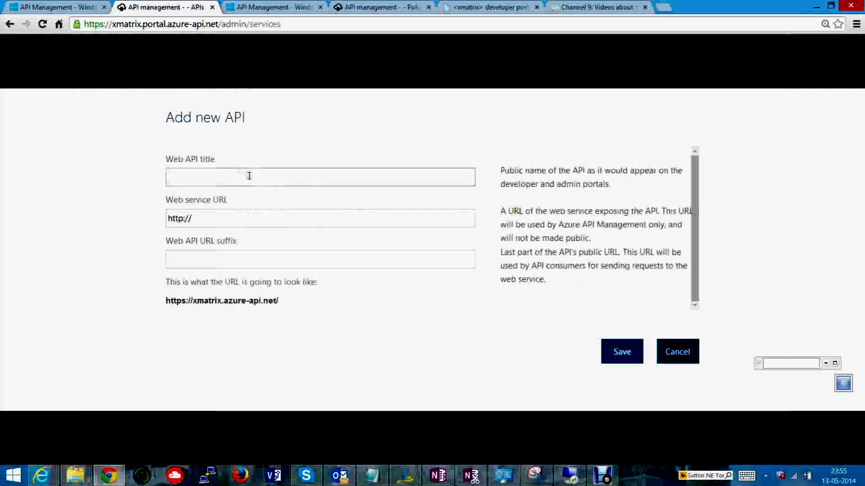
click(226, 220)
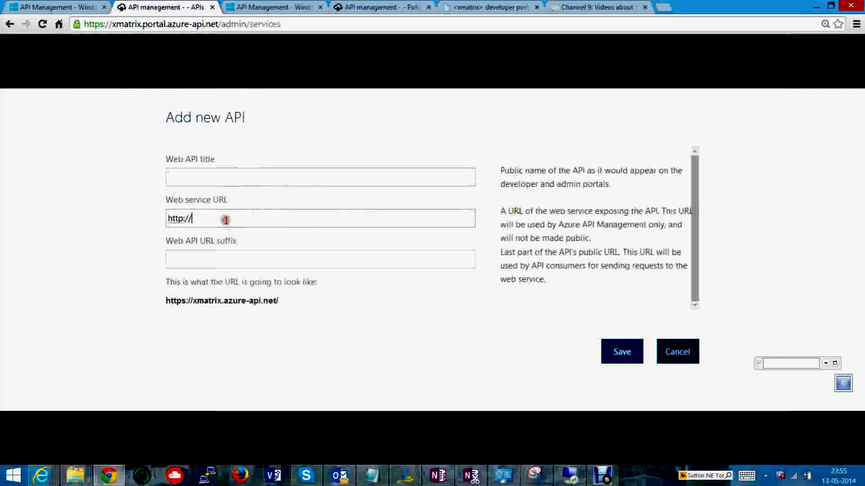
click(227, 260)
click(224, 219)
text(http://)
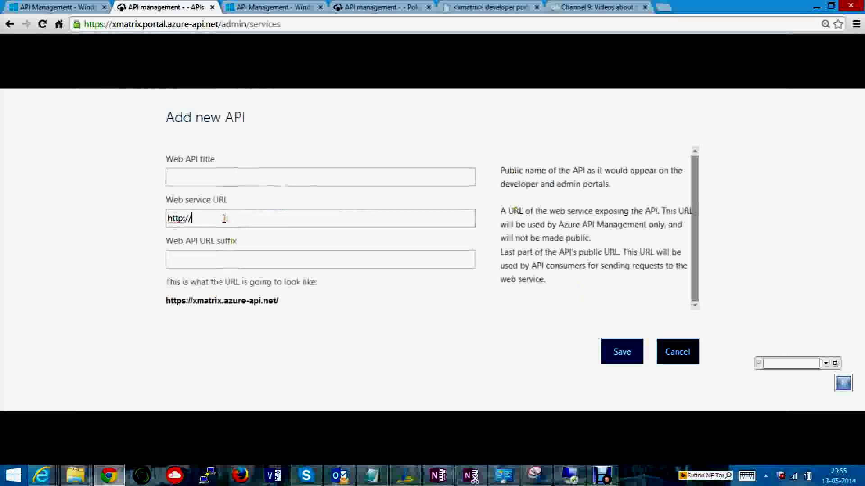
text(weathergod)
text(.go)
text(.)
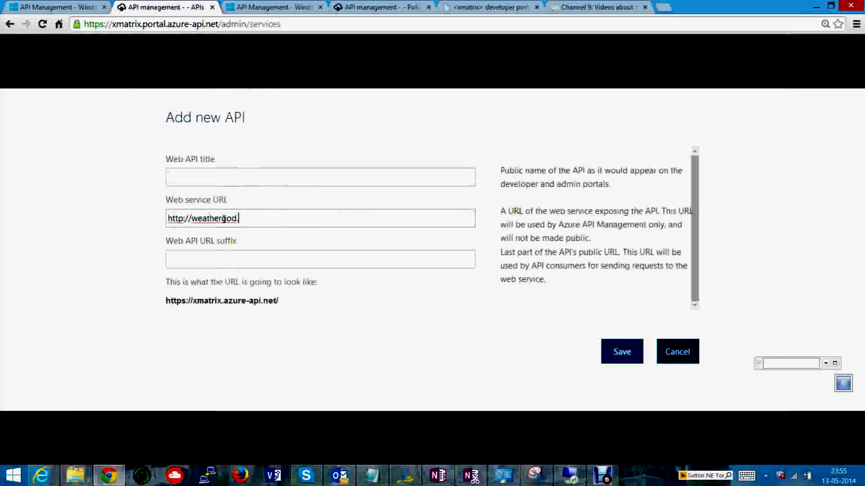
text(ord)
key(BackSpace)
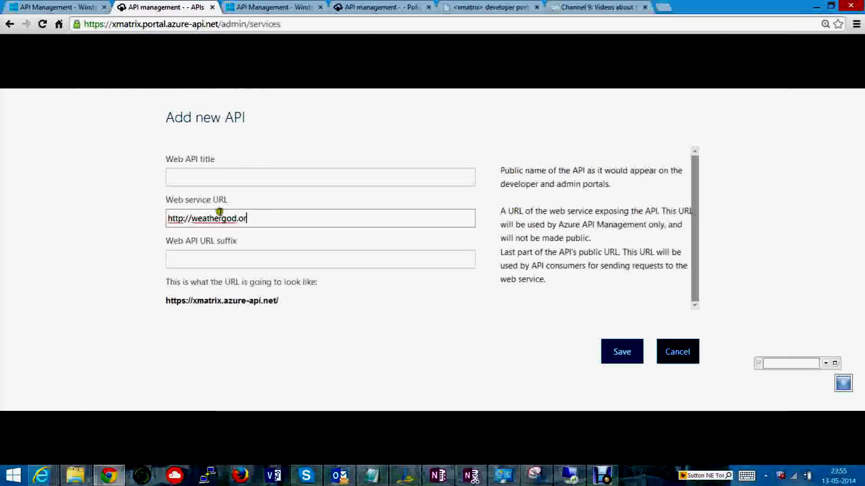
text(g/getteather)
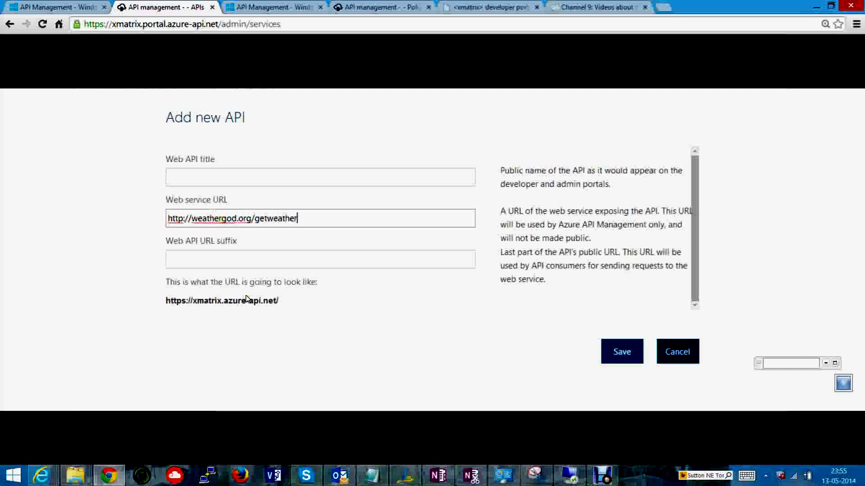
Set the new API's URL suffix to weather and title to Weather Service, and cancel without saving.
key(Tab)
text(weather)
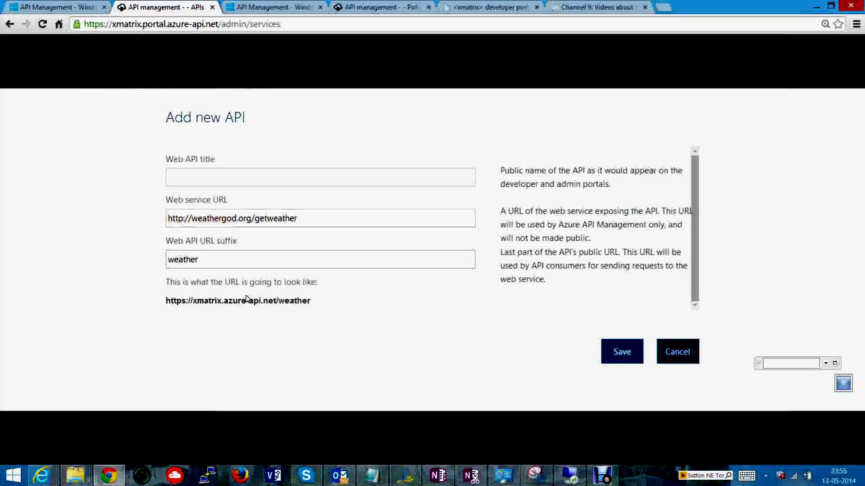
click(212, 174)
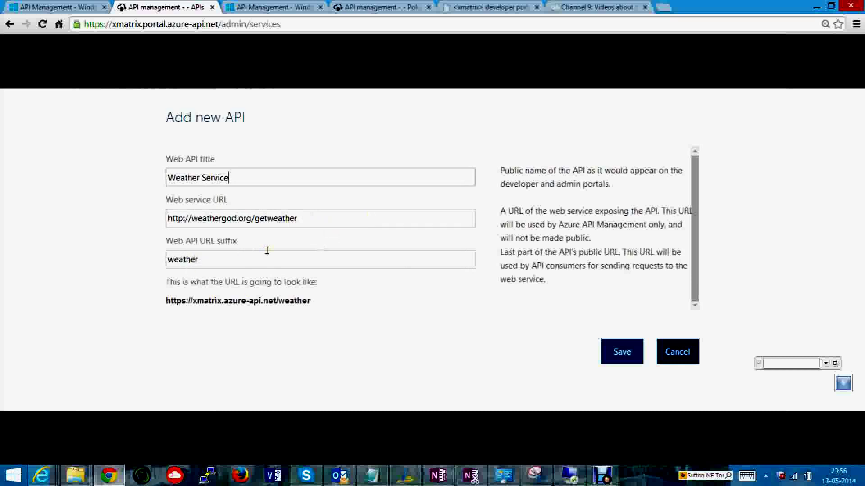
drag(311, 301, 163, 301)
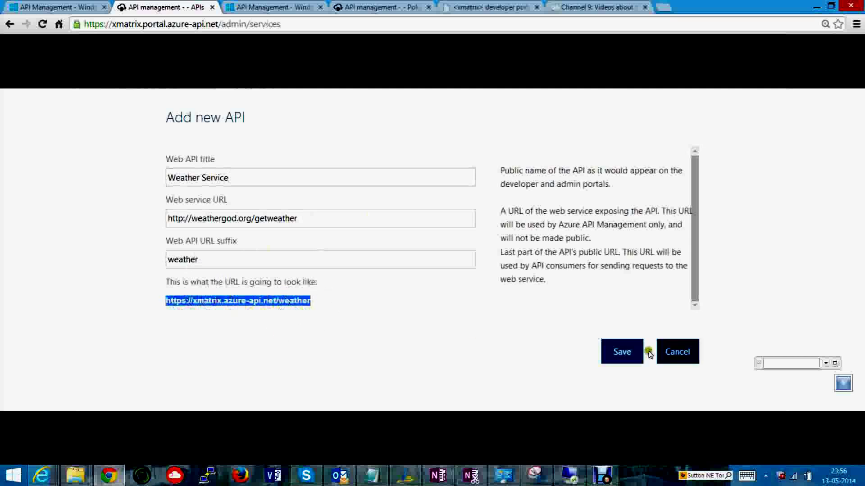
click(675, 353)
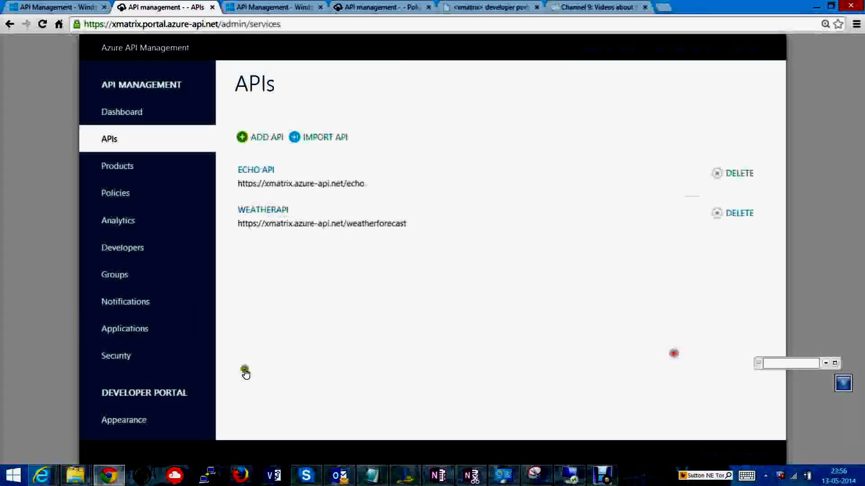
Open the WeatherAPI summary, review its statistics and view the issues reported for it.
click(265, 212)
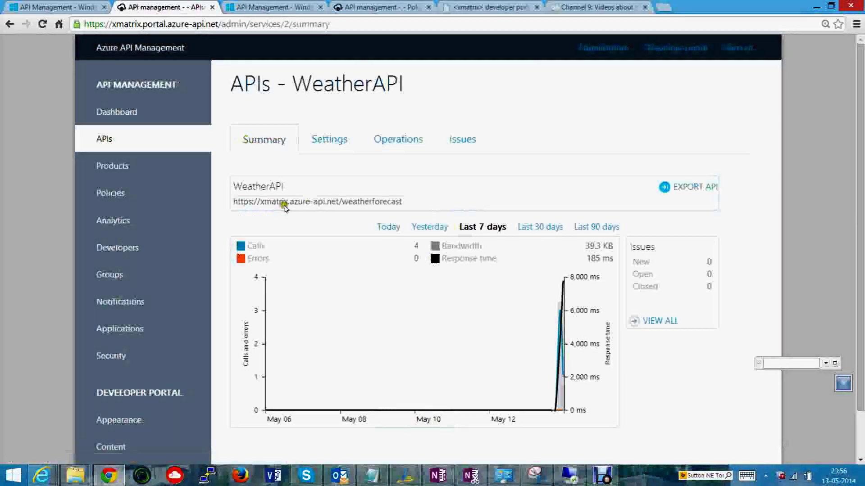
scroll(406, 241, down, 1)
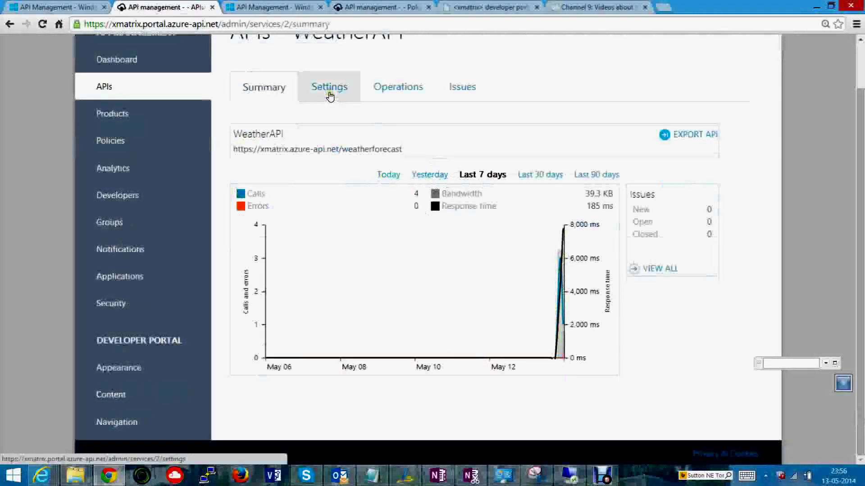
click(648, 269)
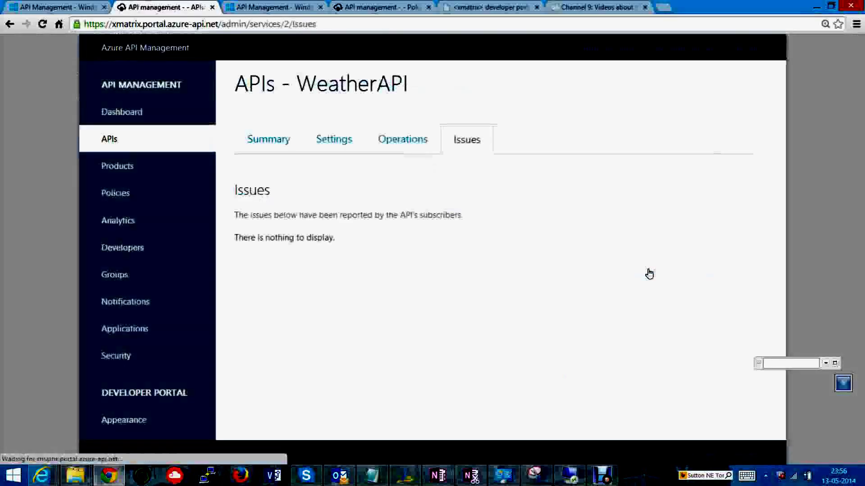
Open the WeatherAPI settings and review its configuration, highlighting the web service URL.
click(273, 138)
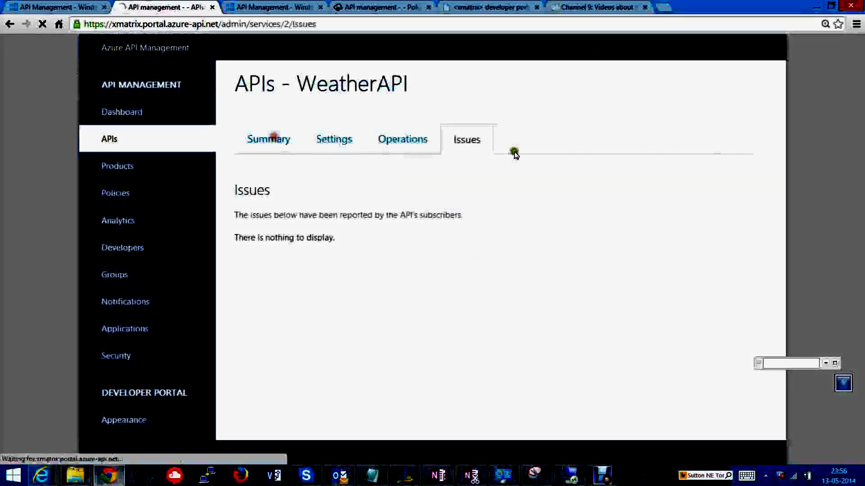
click(335, 140)
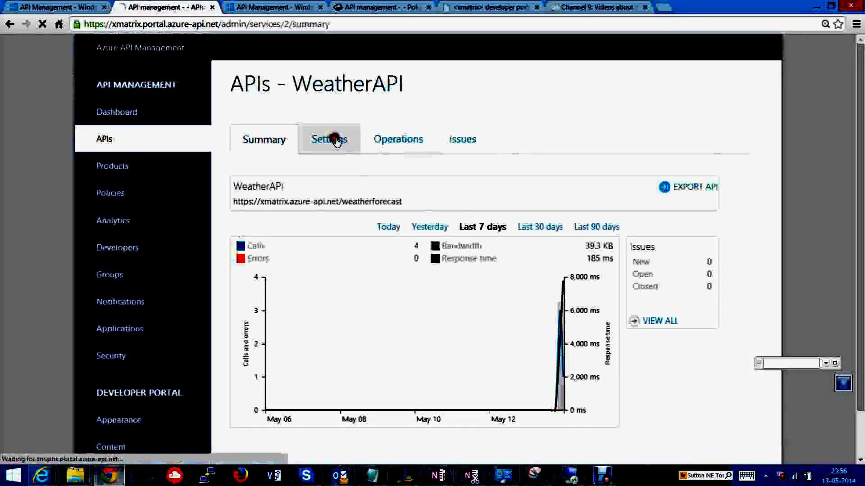
scroll(535, 267, down, 3)
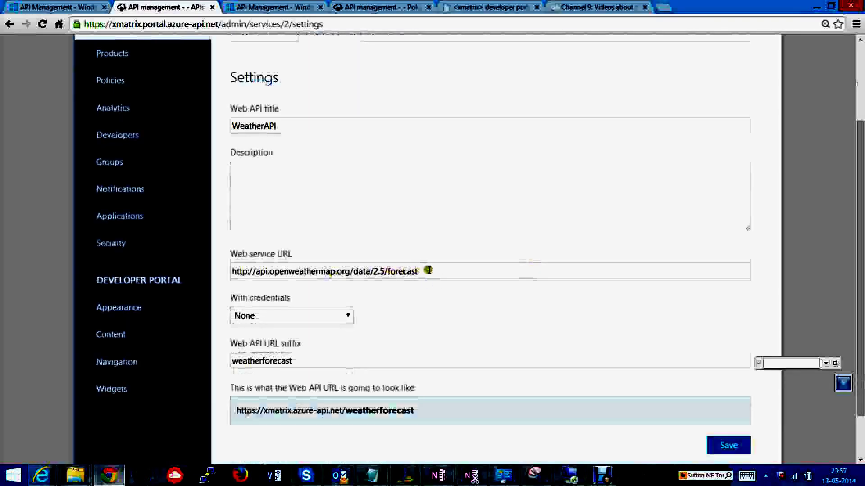
drag(428, 270, 232, 271)
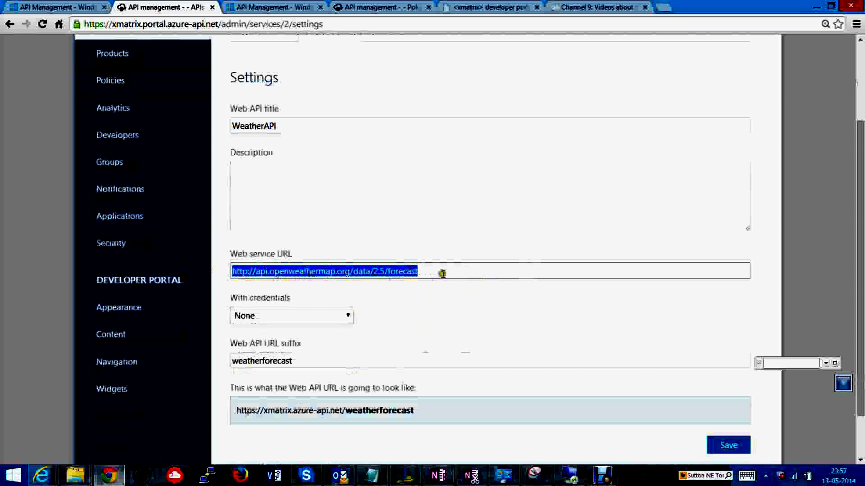
Switch the WeatherAPI credentials option to Basic and return it to None.
click(274, 315)
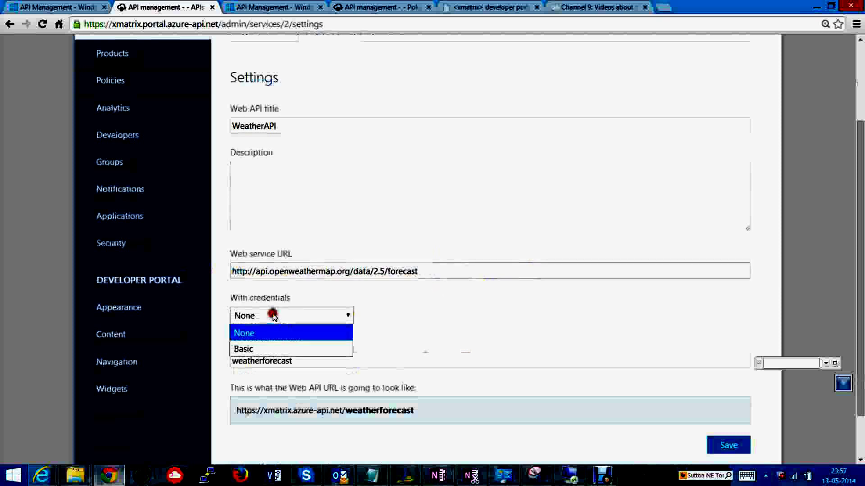
click(273, 317)
click(295, 315)
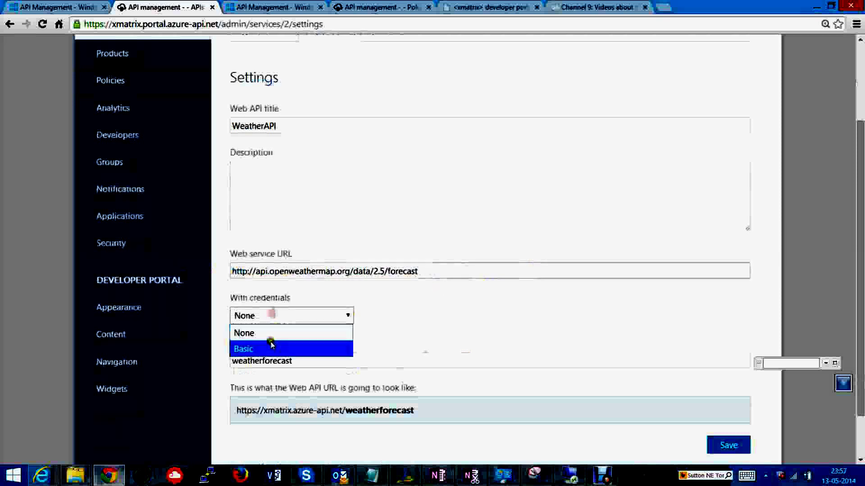
click(264, 351)
click(319, 315)
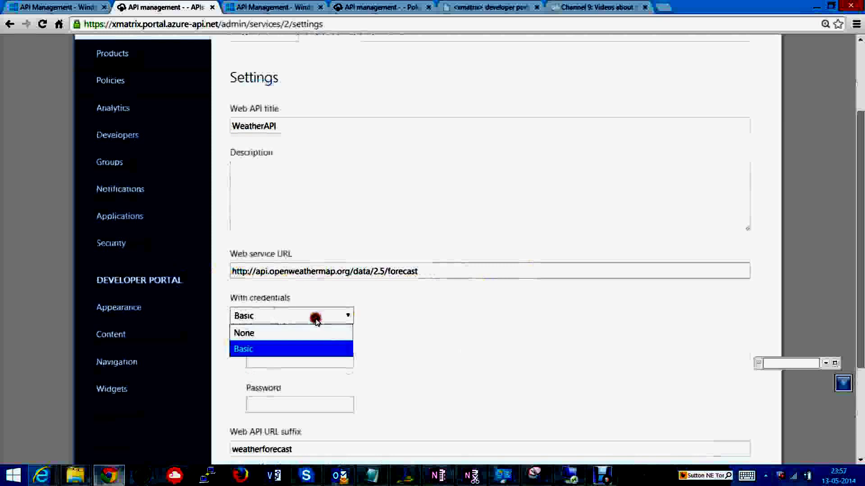
click(266, 334)
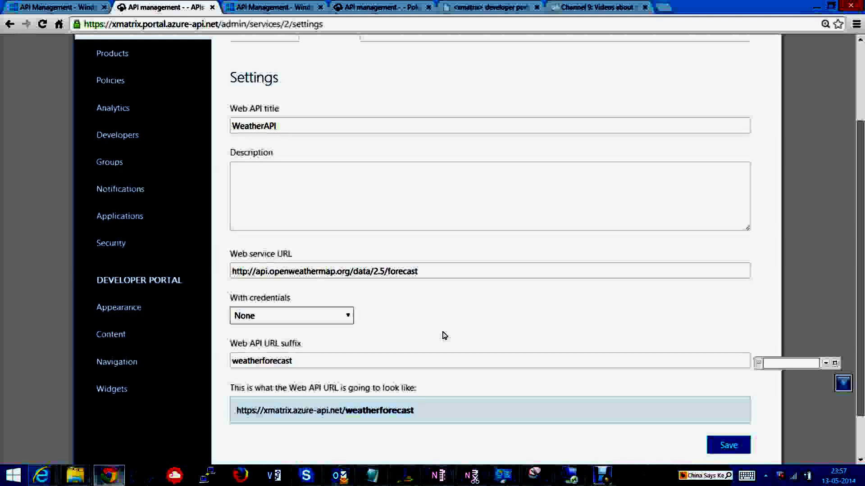
Open the WeatherAPI operations, inspect the new operation form and its HTTP verb choices, and go back without creating one.
scroll(484, 321, down, 2)
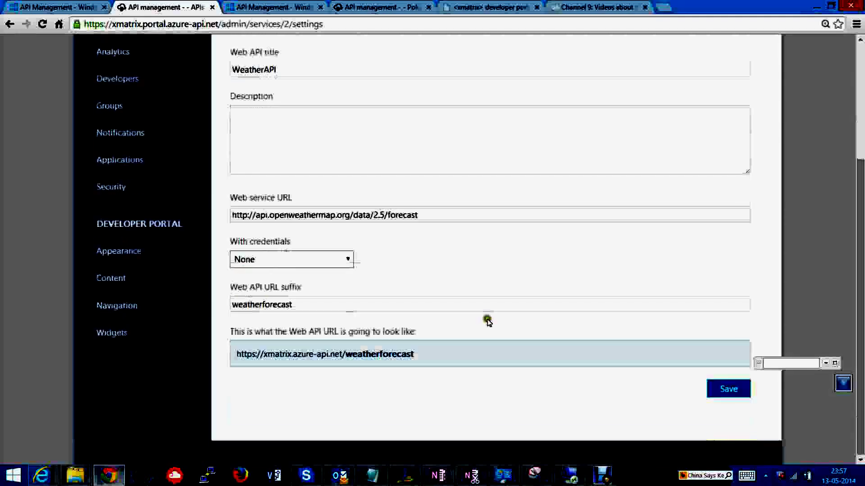
scroll(484, 319, up, 4)
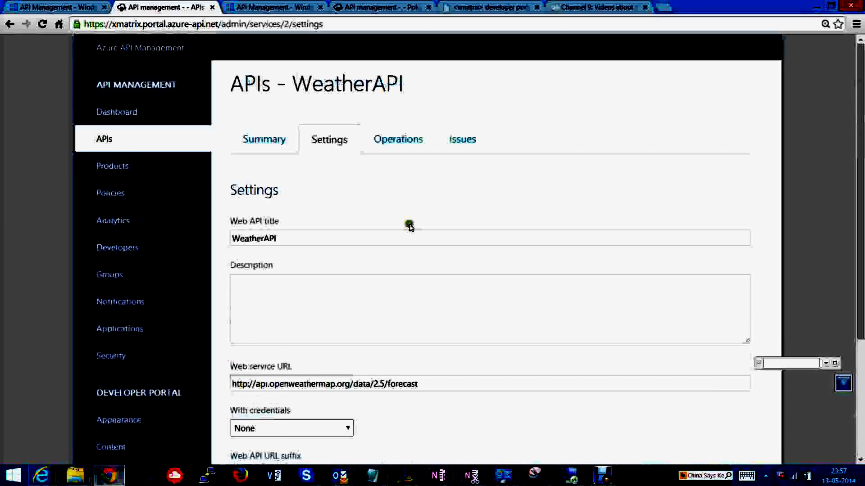
click(396, 148)
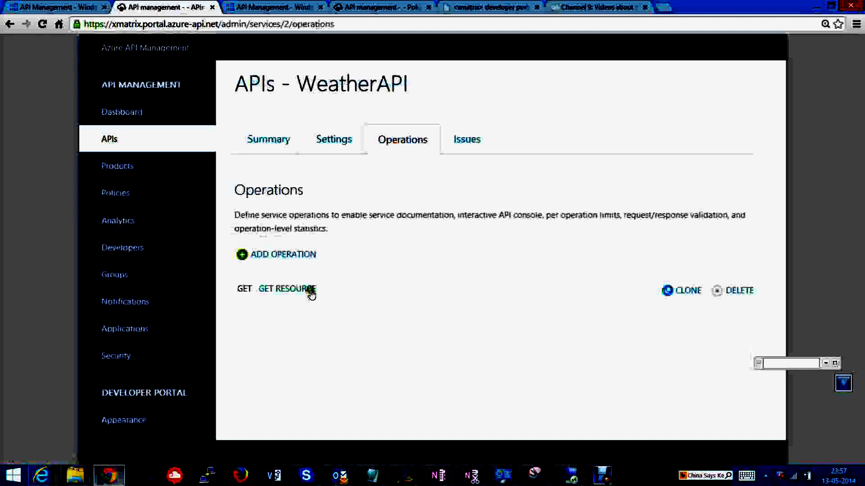
click(292, 255)
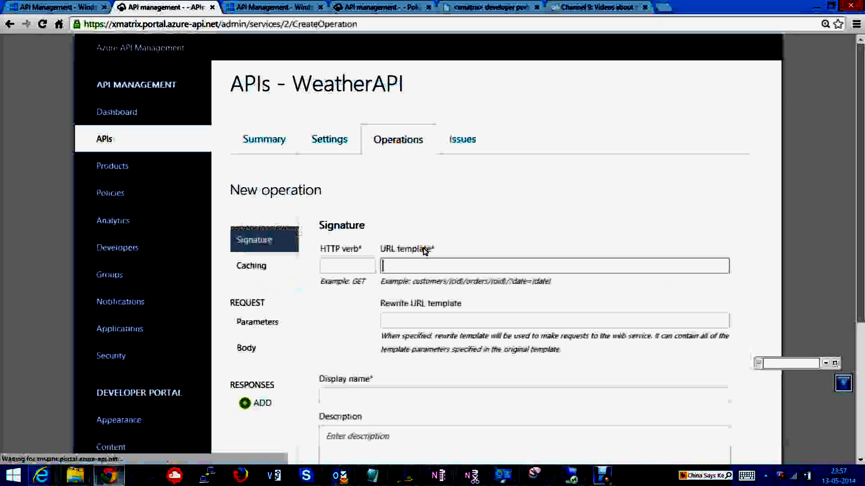
click(339, 272)
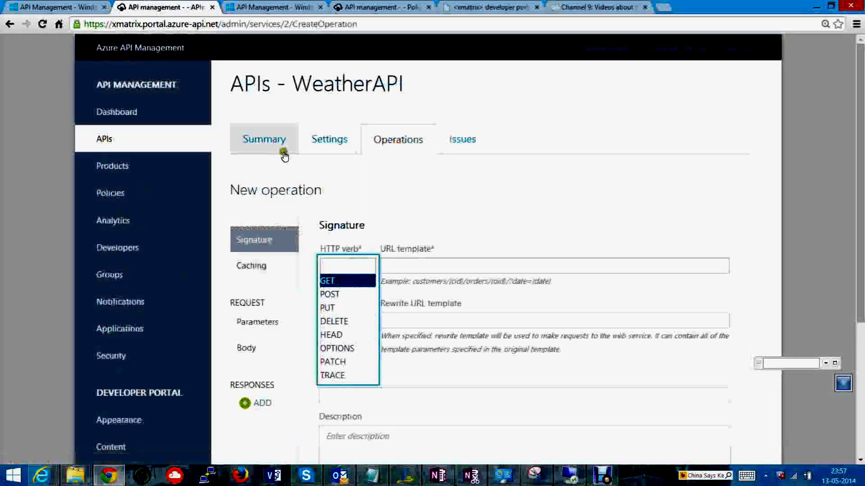
click(377, 190)
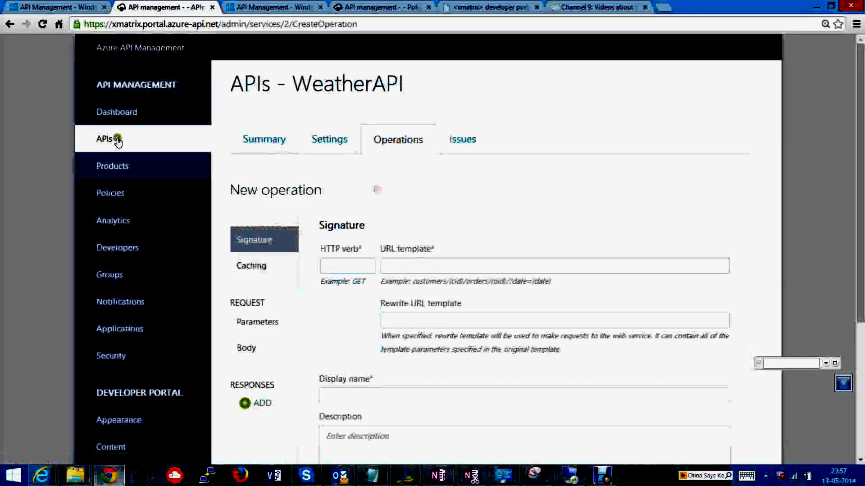
click(10, 24)
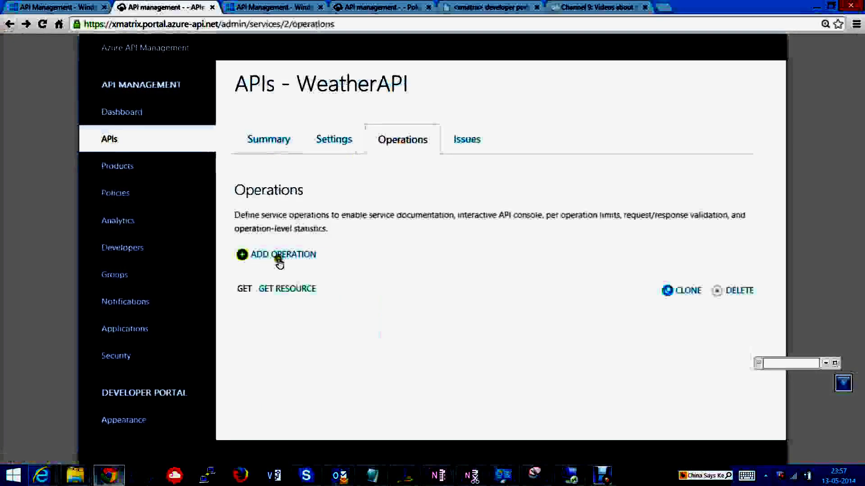
Open the existing GET Resource operation and review its signature and request parameters.
click(281, 288)
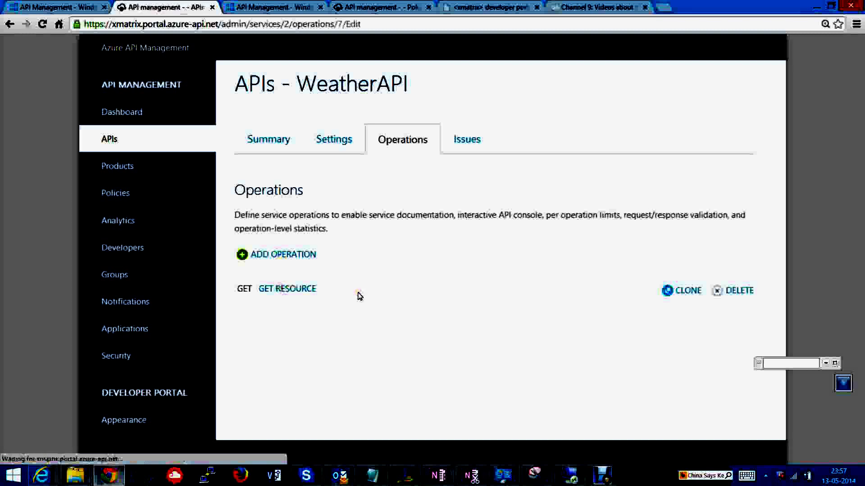
scroll(449, 333, down, 3)
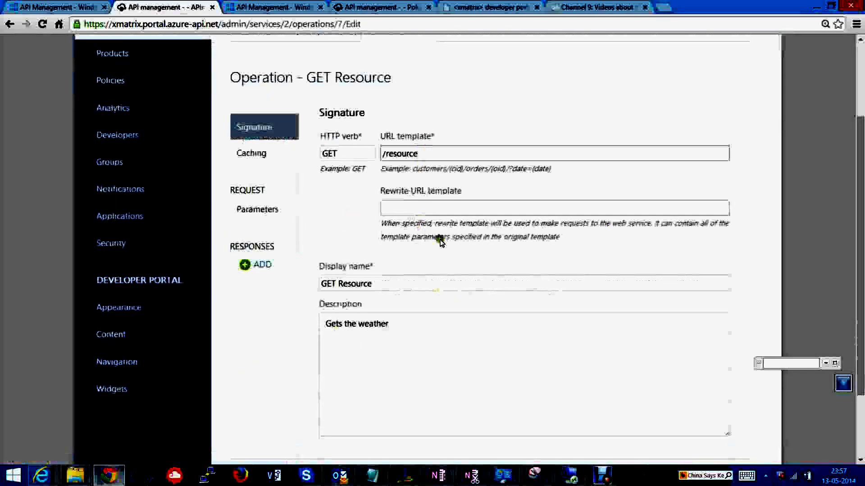
click(256, 210)
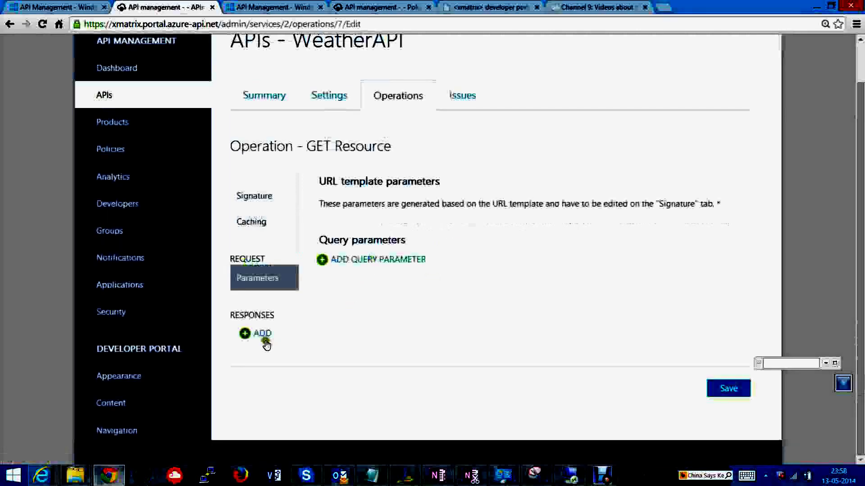
Check the issues reported for WeatherAPI and return to the list of APIs.
click(465, 98)
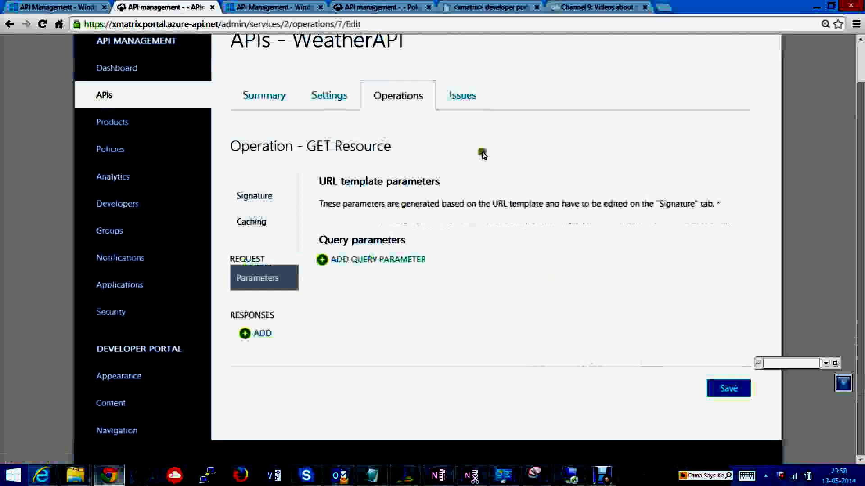
click(457, 97)
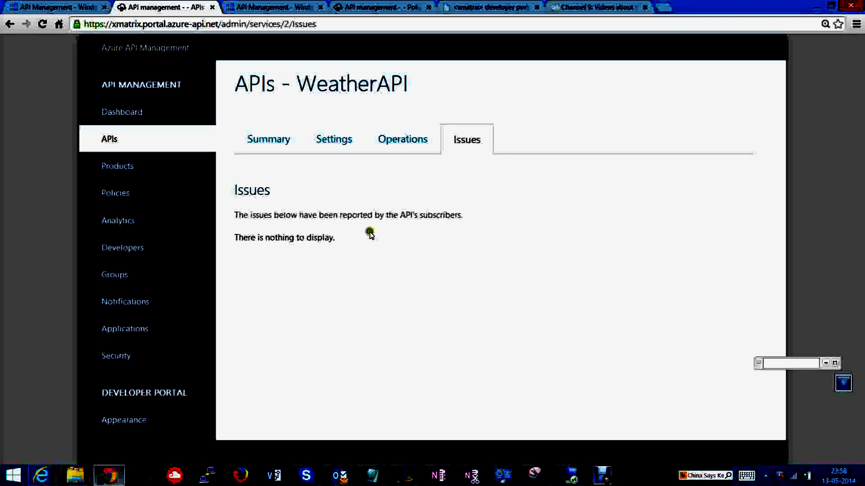
click(109, 140)
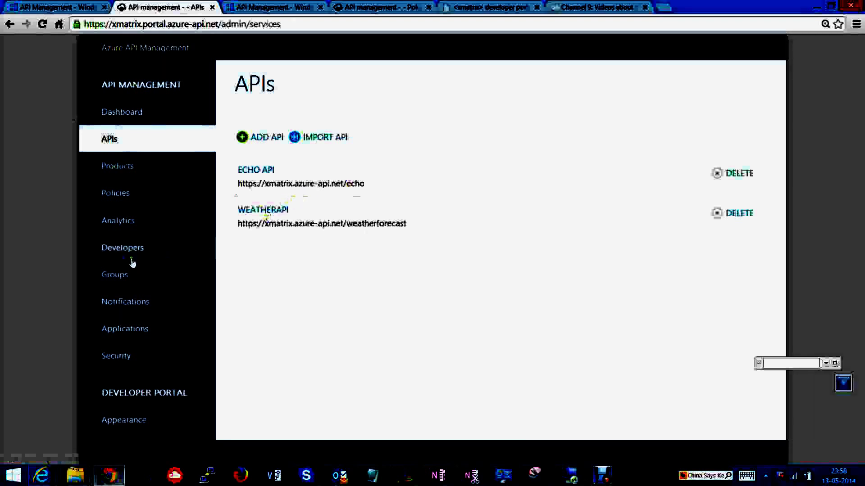
Open the developer portal's appearance page in a new browser tab and begin customization of the portal.
right_click(155, 393)
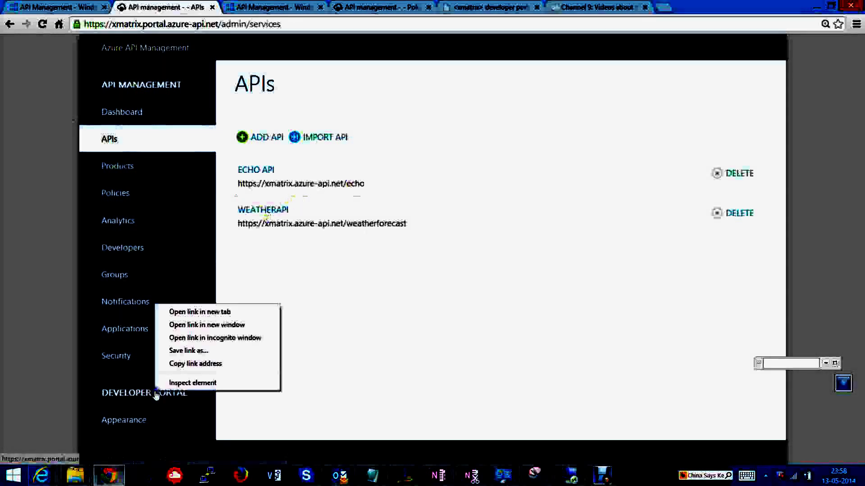
click(208, 316)
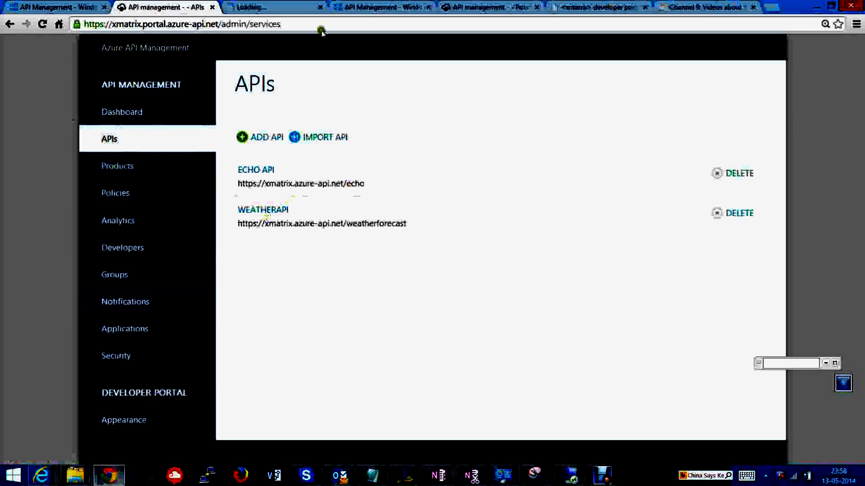
click(491, 7)
scroll(132, 172, up, 2)
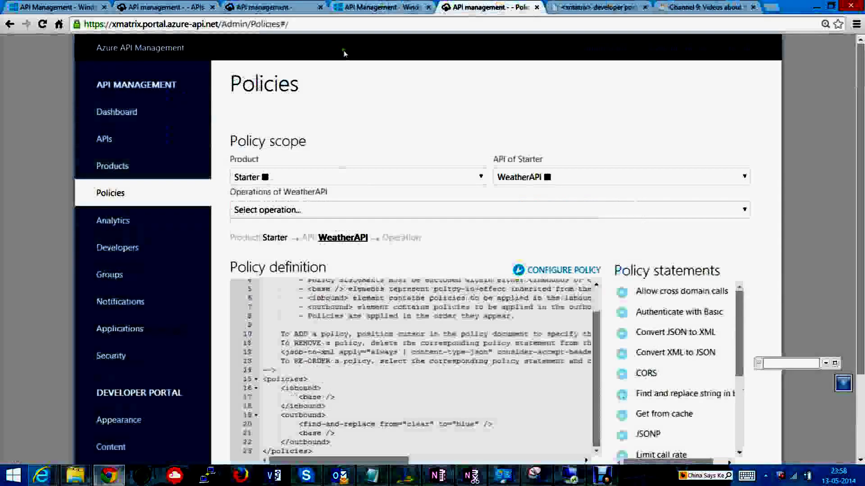
click(247, 8)
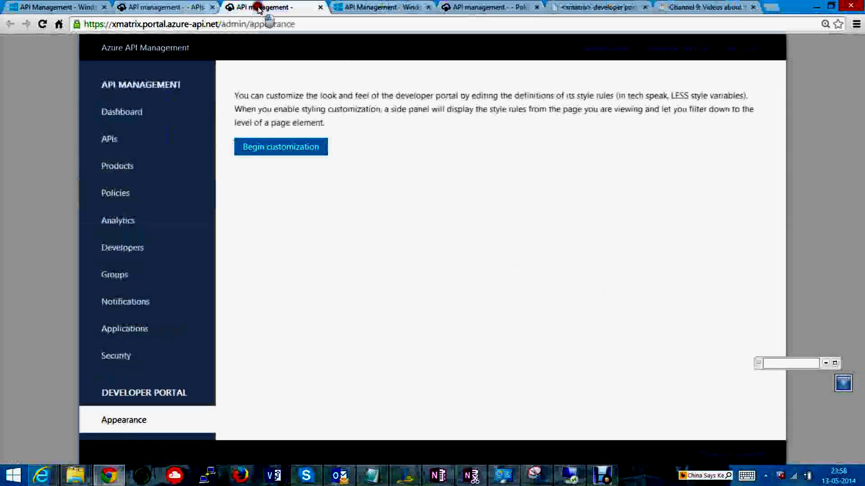
click(256, 149)
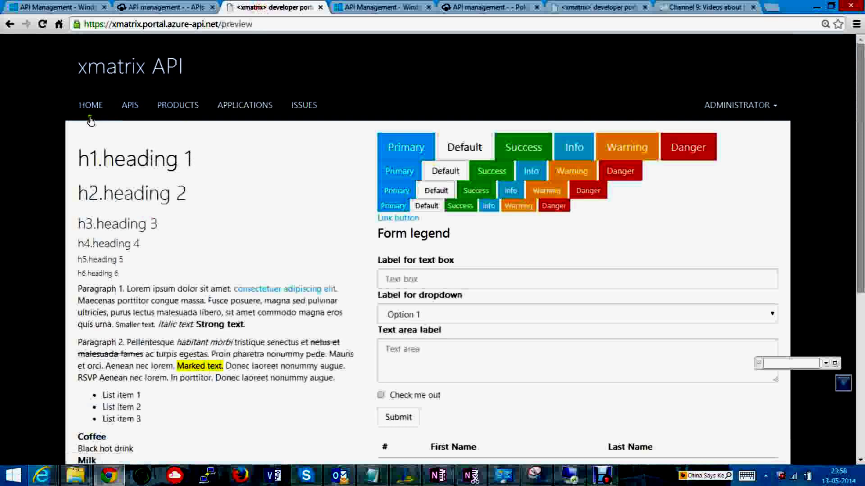
View the developer portal's home page and API list, and open the WeatherAPI documentation.
click(91, 107)
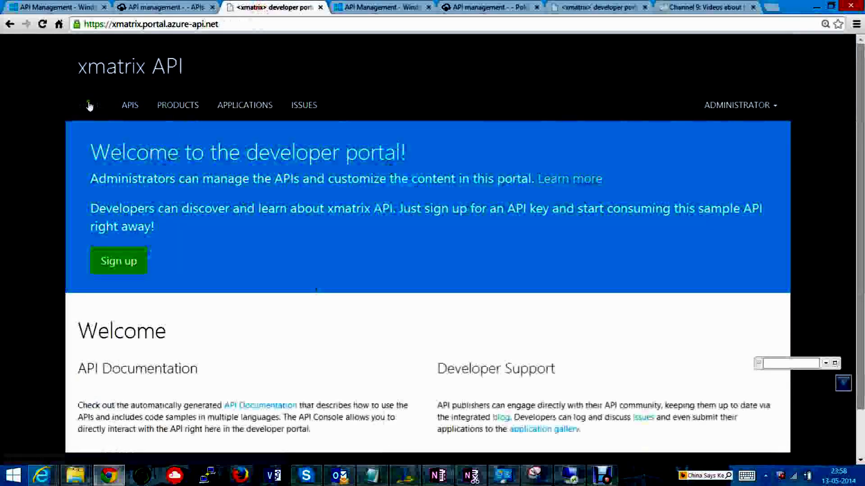
click(134, 108)
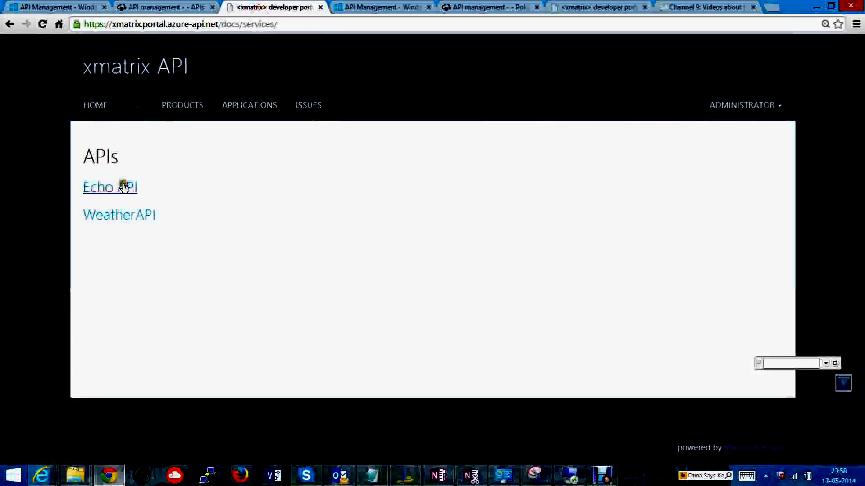
click(122, 217)
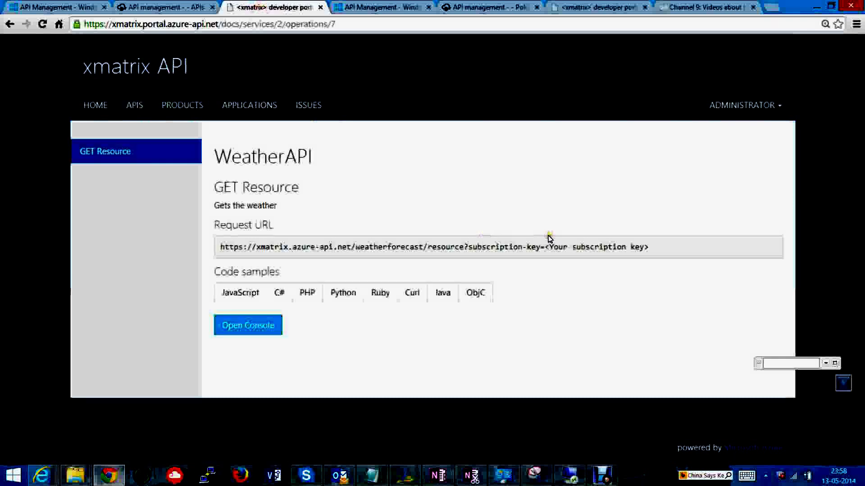
Open the console for the WeatherAPI GET Resource operation and select the Starter product's primary subscription key.
click(229, 325)
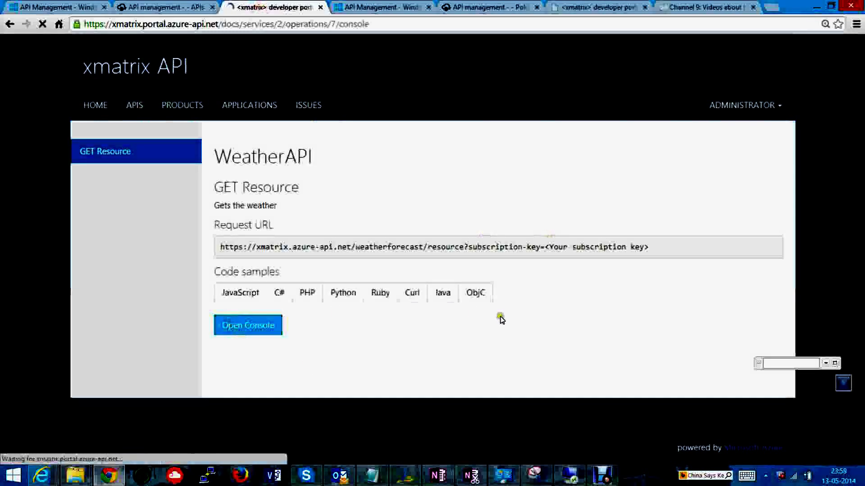
scroll(500, 318, down, 2)
click(440, 147)
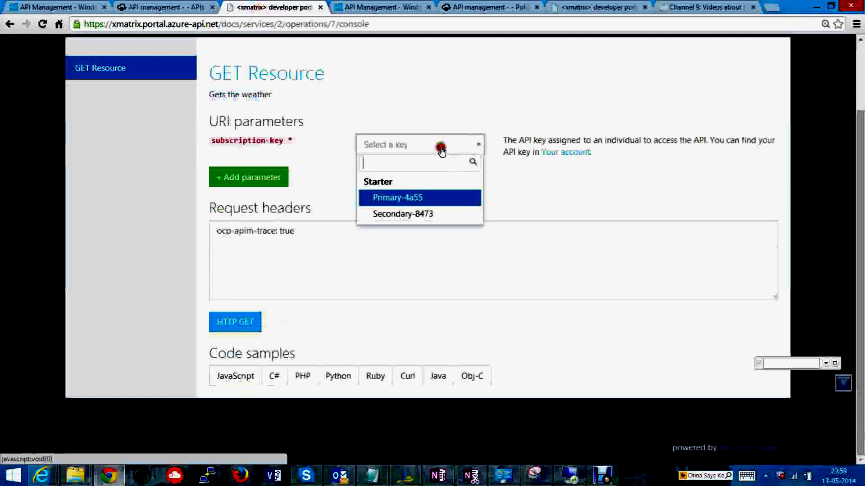
click(393, 201)
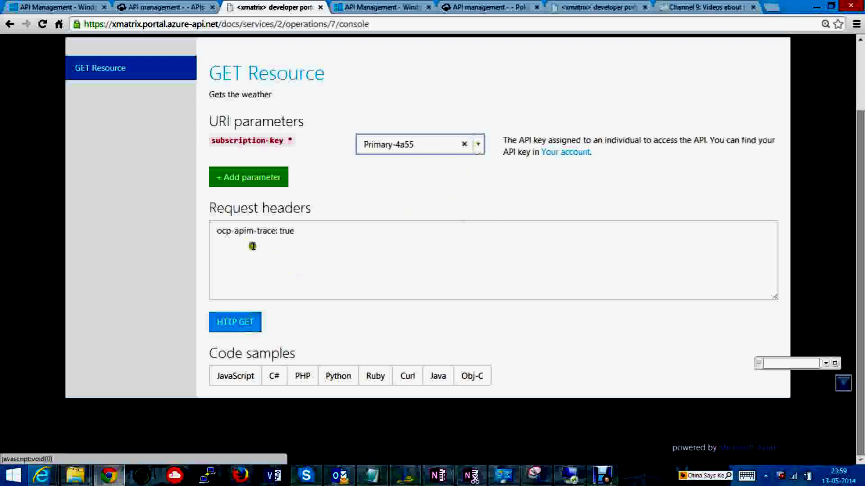
Add a URI parameter named q with the value London and send the HTTP GET request.
click(255, 181)
click(251, 180)
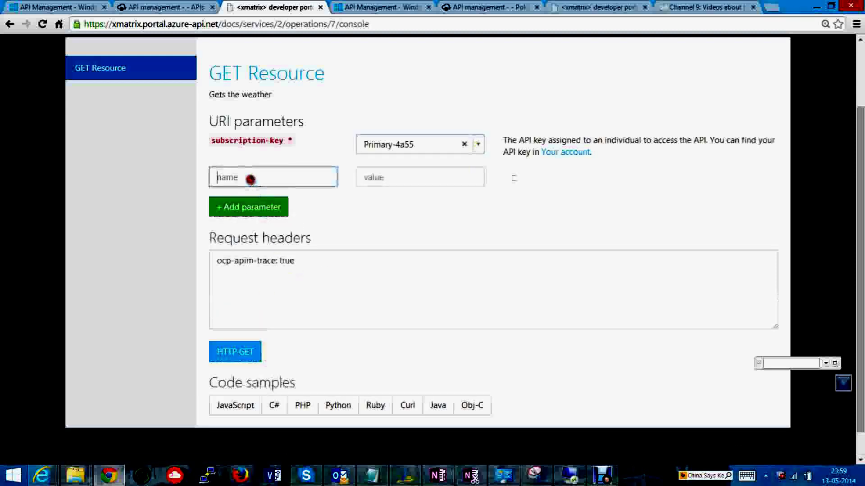
text(q)
click(396, 178)
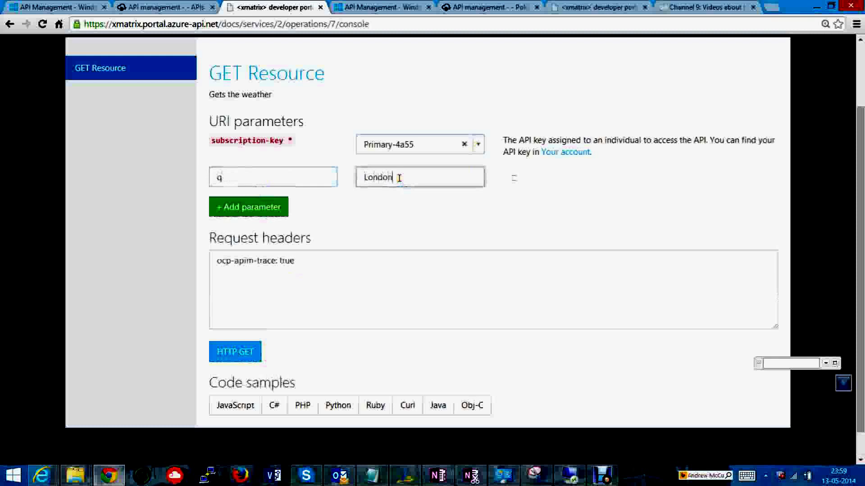
click(247, 351)
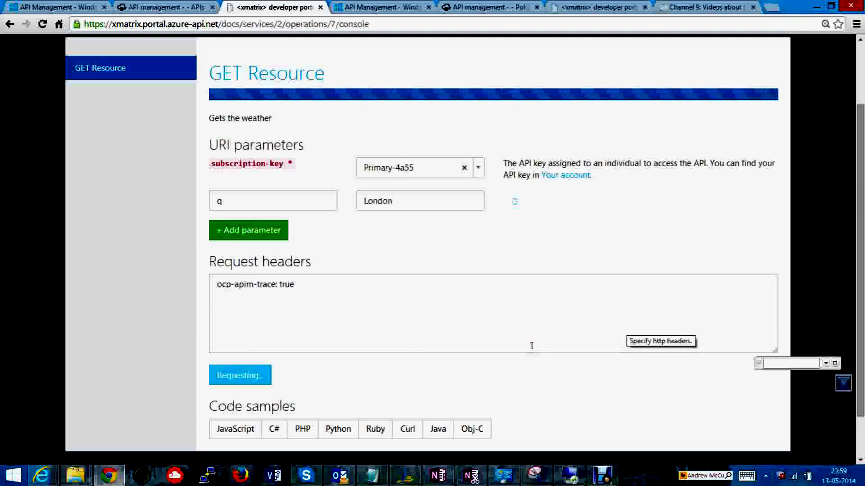
Examine the requested URL, response status, latency, headers and JSON content returned by the WeatherAPI request for London.
scroll(531, 345, down, 1)
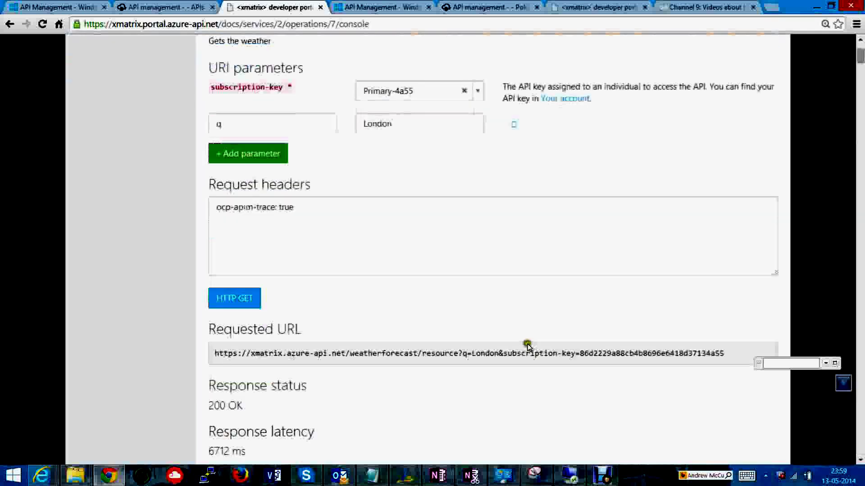
scroll(527, 345, down, 6)
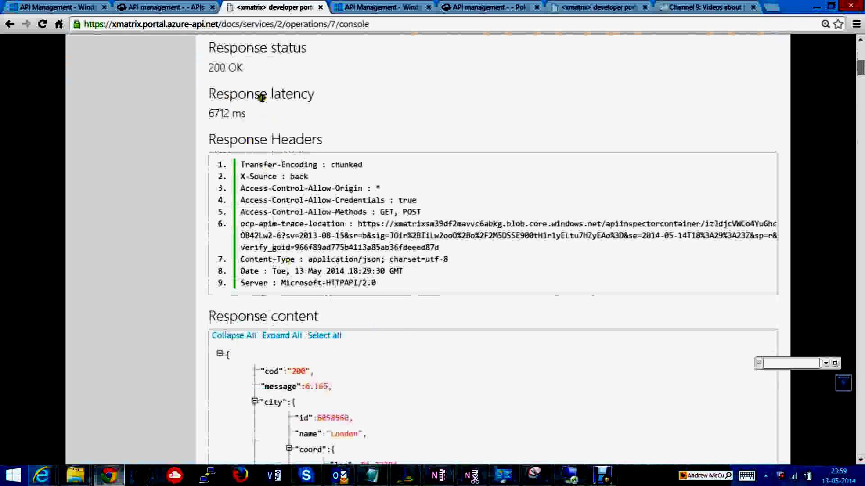
scroll(472, 318, down, 5)
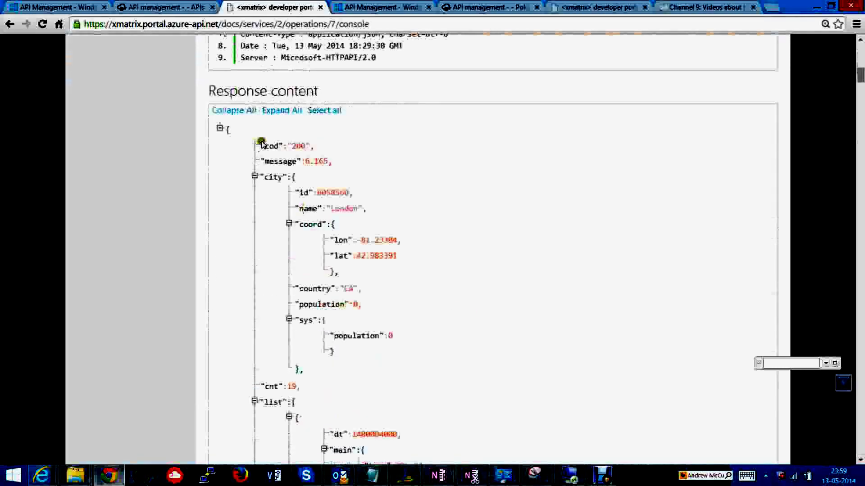
scroll(467, 243, down, 4)
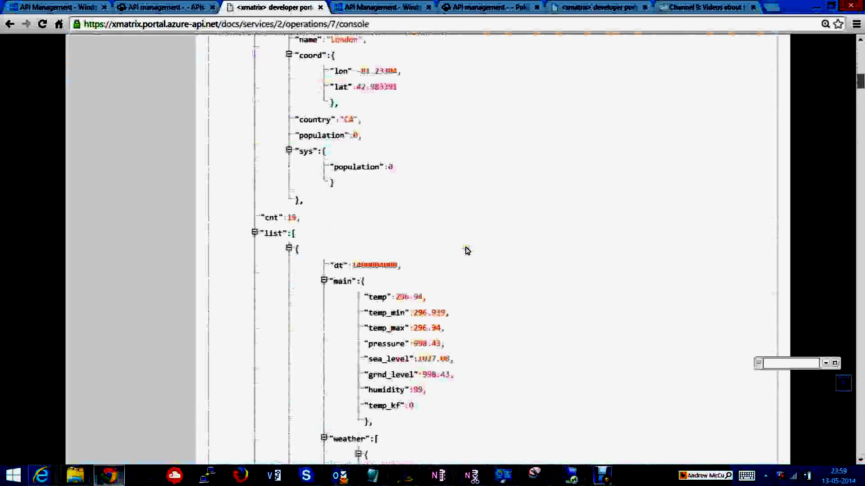
scroll(466, 250, down, 4)
scroll(469, 252, up, 6)
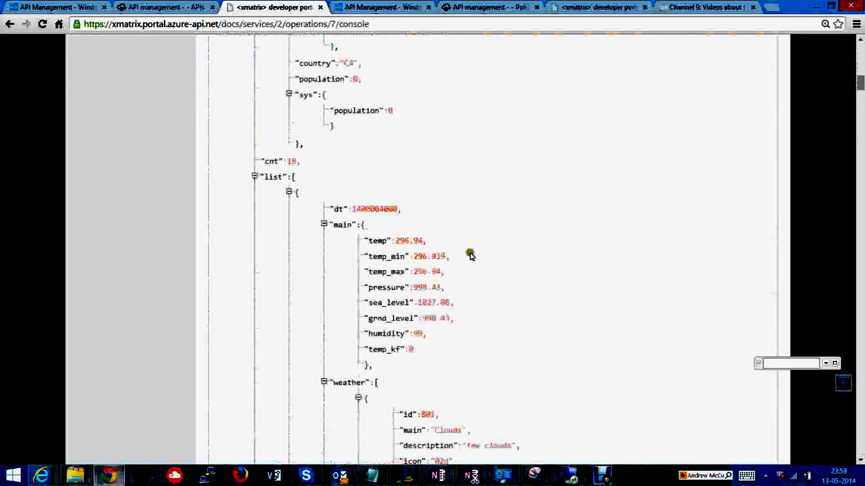
scroll(470, 255, up, 10)
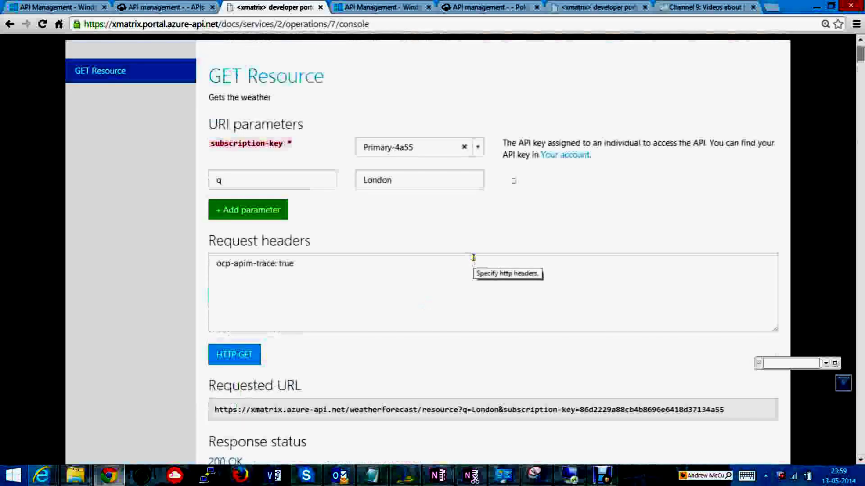
scroll(476, 258, up, 2)
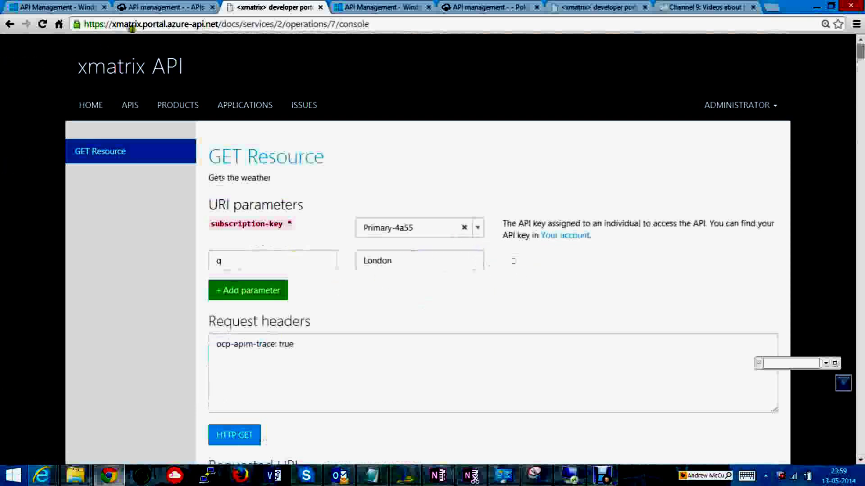
Return to the management console, open the policies page and set the policy scope to the Starter product and WeatherAPI.
click(151, 8)
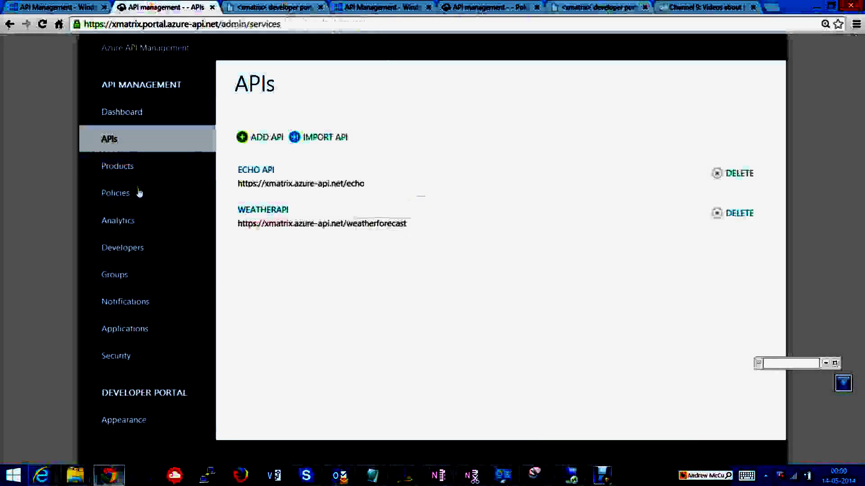
click(137, 192)
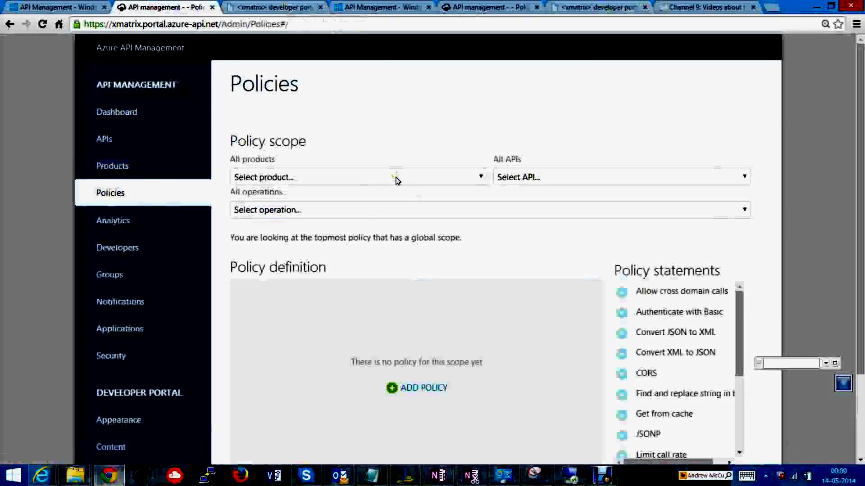
click(397, 178)
click(317, 211)
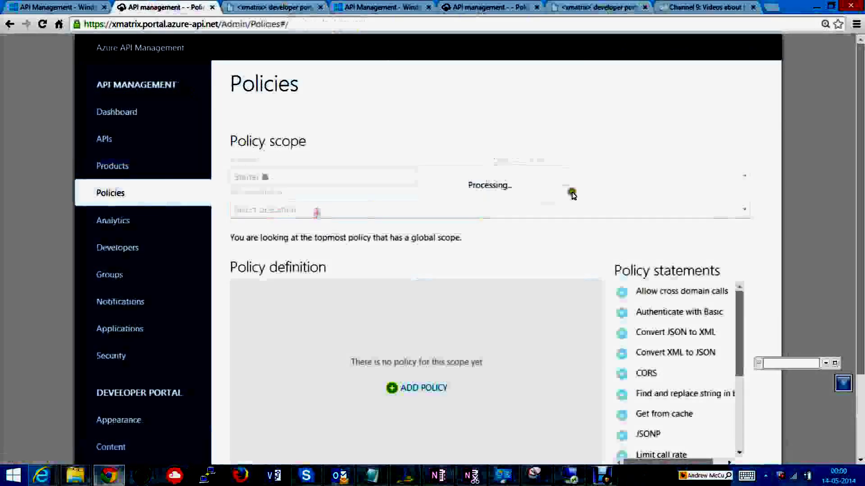
click(605, 177)
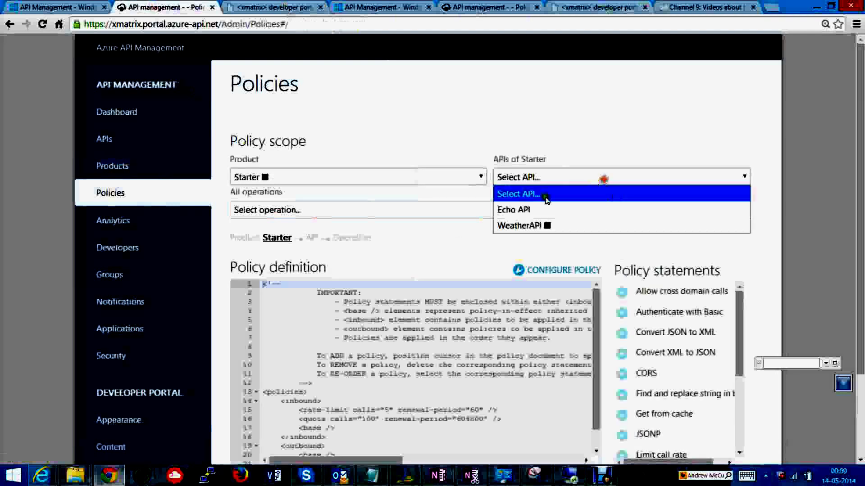
click(530, 227)
scroll(432, 272, down, 1)
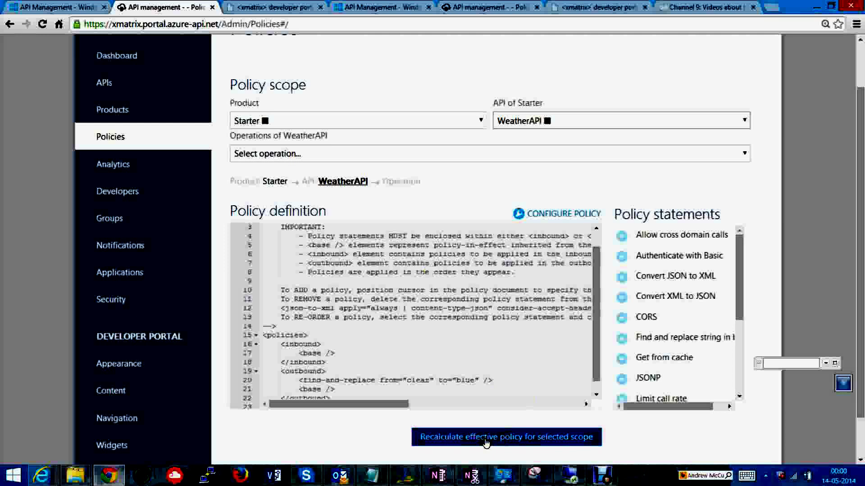
Configure the WeatherAPI policy so that its outbound find-and-replace statement replaces "clear" with "happy".
click(558, 213)
scroll(465, 305, down, 3)
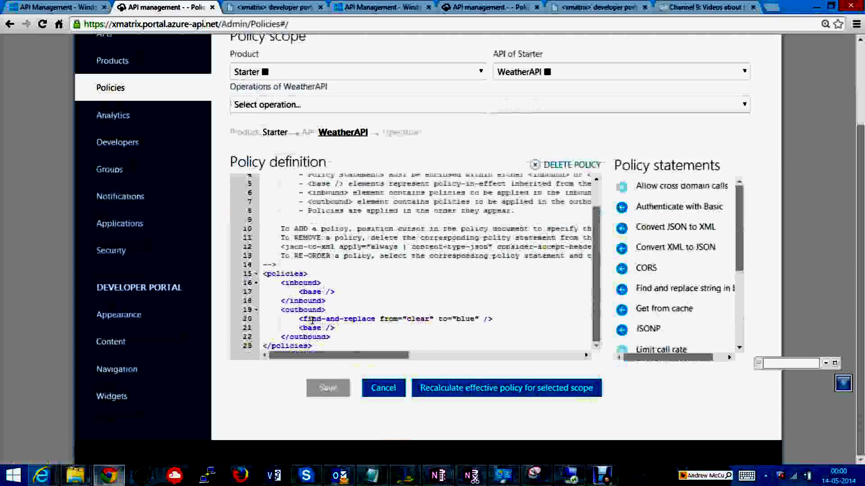
drag(311, 355, 450, 359)
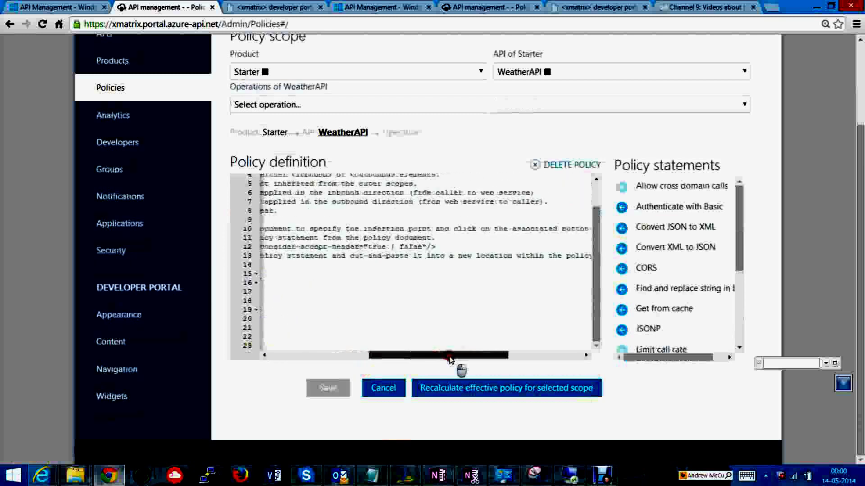
drag(445, 202, 565, 199)
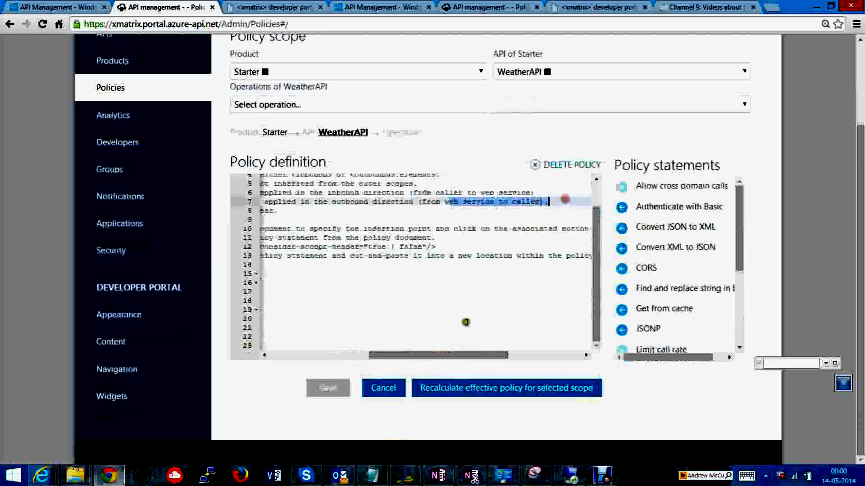
drag(441, 355, 342, 356)
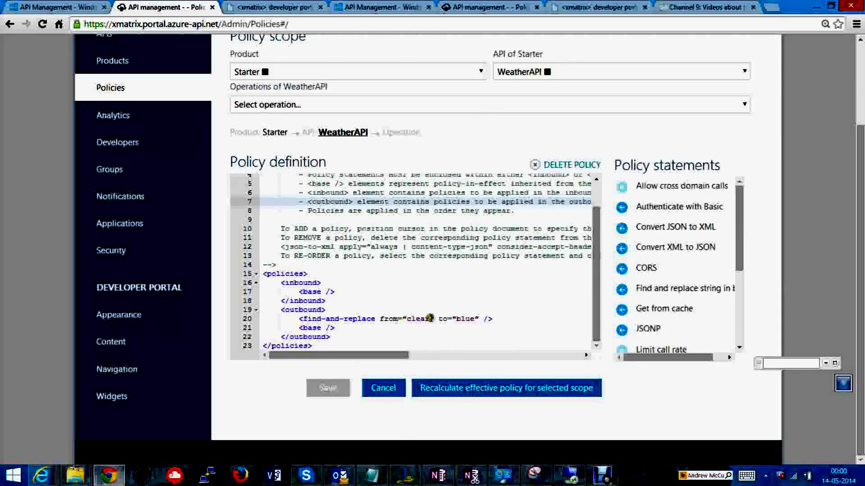
double_click(457, 319)
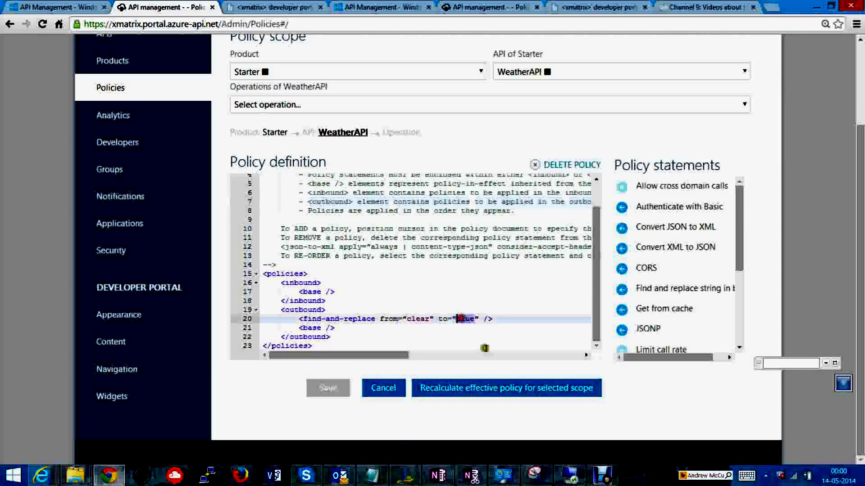
text(happy)
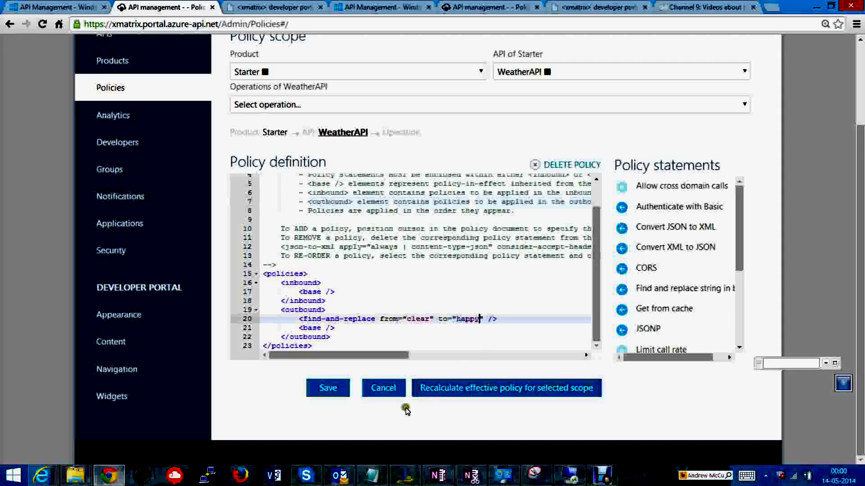
Recalculate the effective policy for the selected scope and view the policy in effect before saving the edit.
click(476, 391)
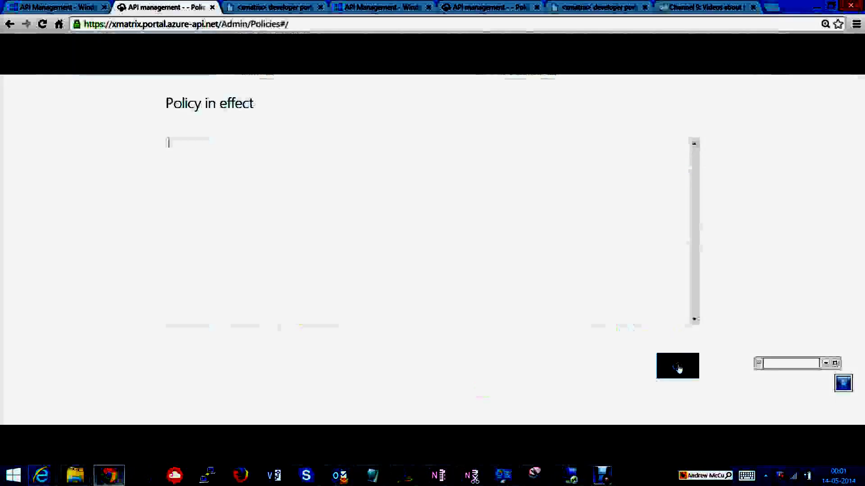
click(678, 370)
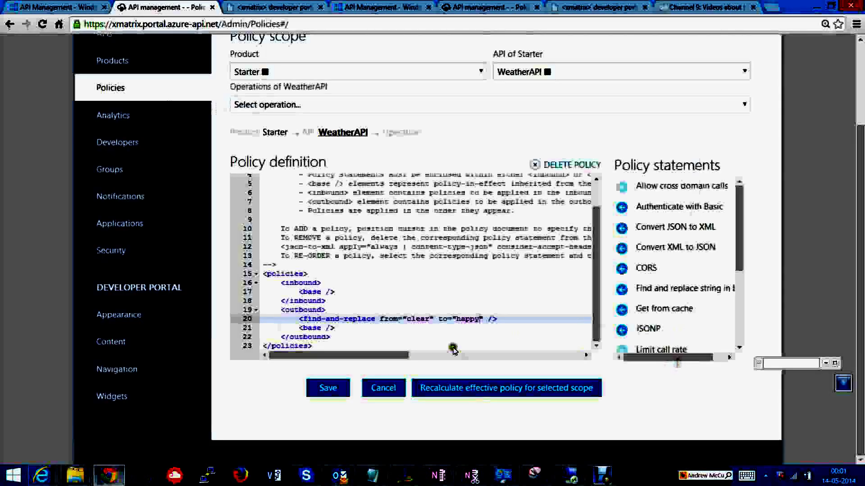
click(466, 390)
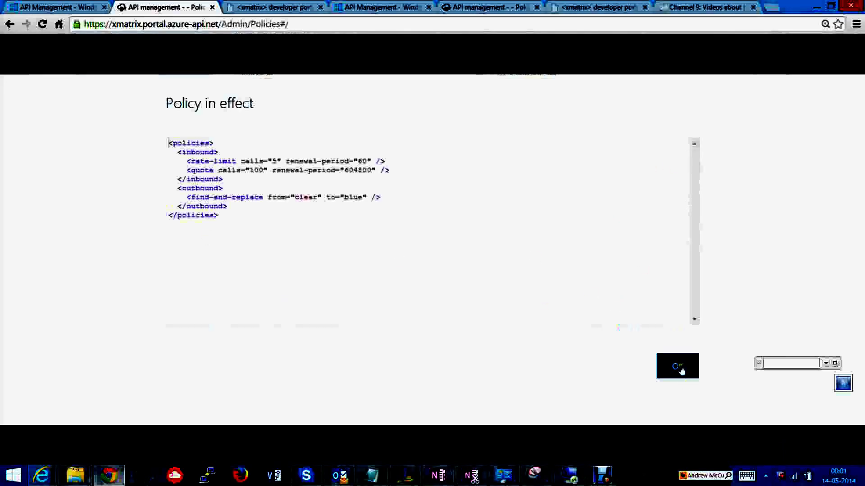
click(679, 368)
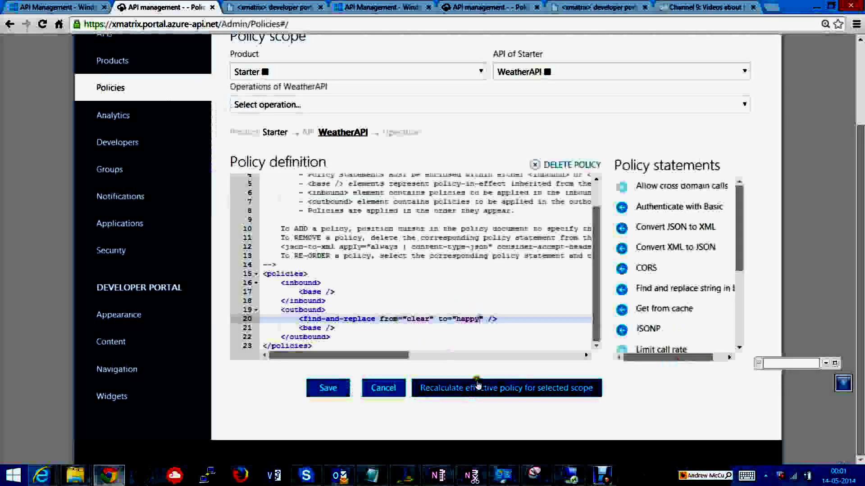
click(490, 395)
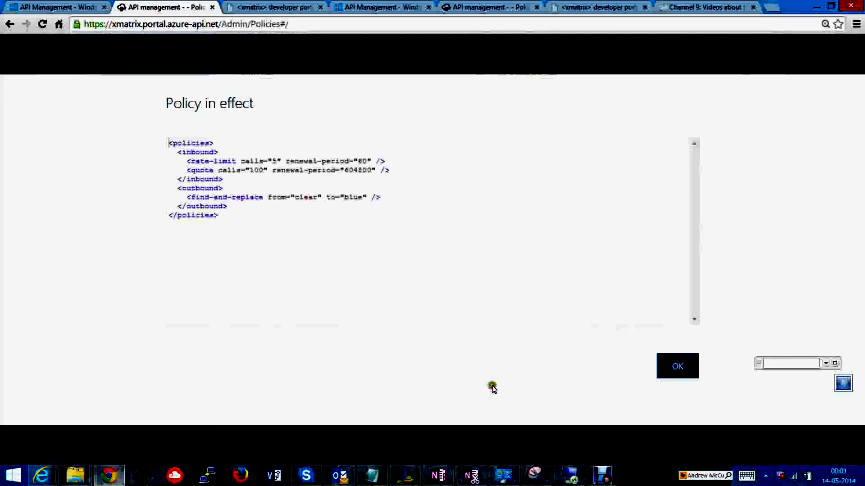
click(686, 360)
Save the edited WeatherAPI policy and recalculate the effective policy to check the policy in effect.
click(328, 393)
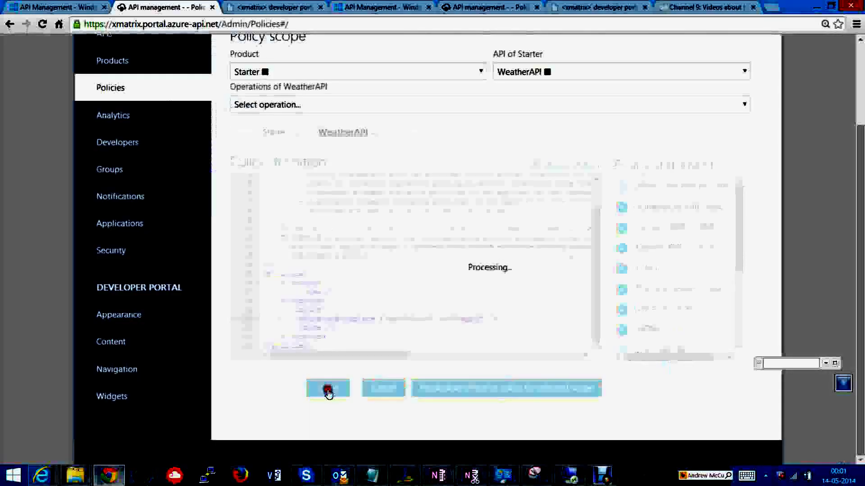
click(532, 390)
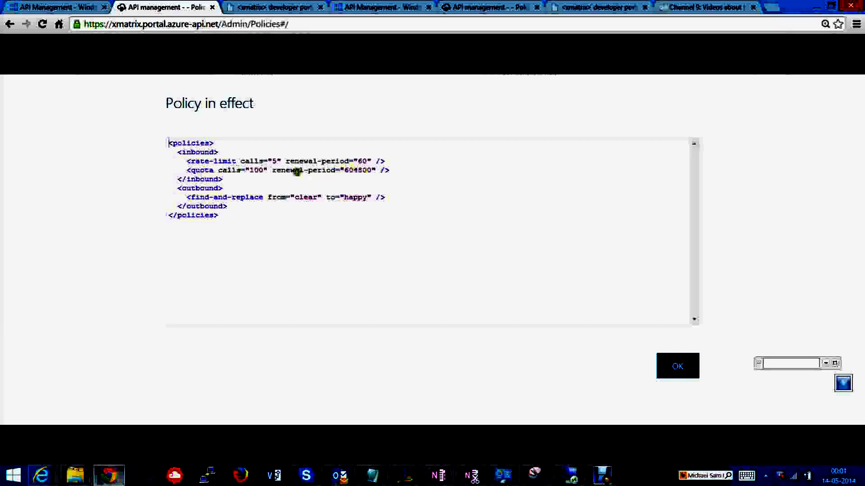
click(675, 365)
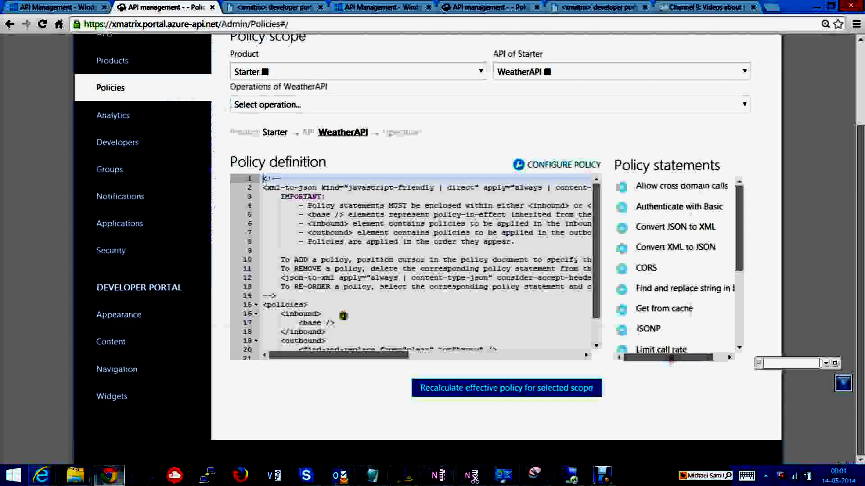
Review the saved find-and-replace statement and the available policy statements, and reopen the WeatherAPI policy for editing.
scroll(500, 272, down, 1)
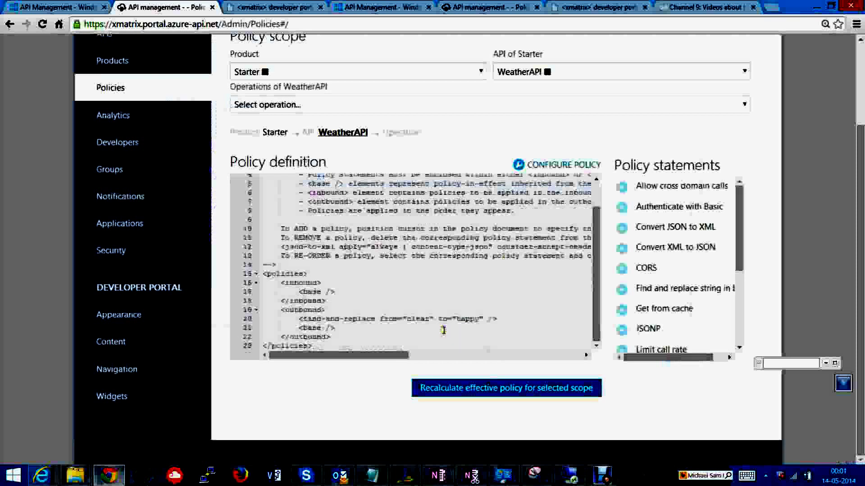
drag(430, 318, 407, 319)
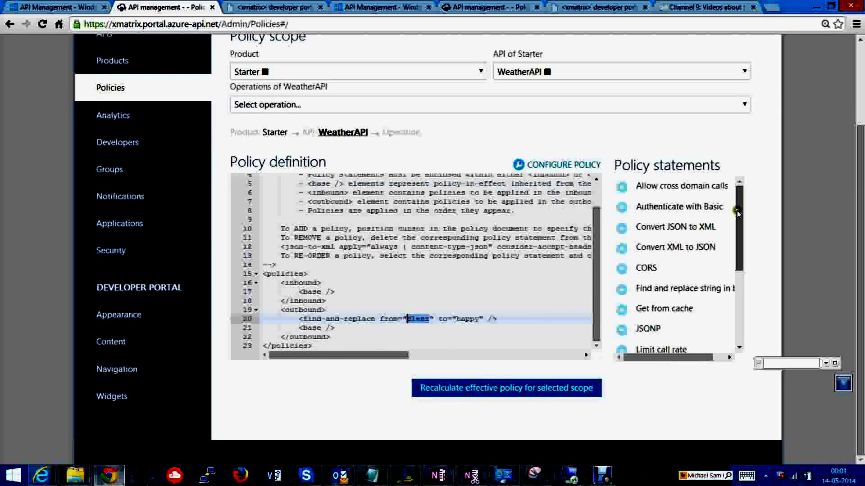
drag(737, 212, 737, 297)
click(504, 328)
click(557, 167)
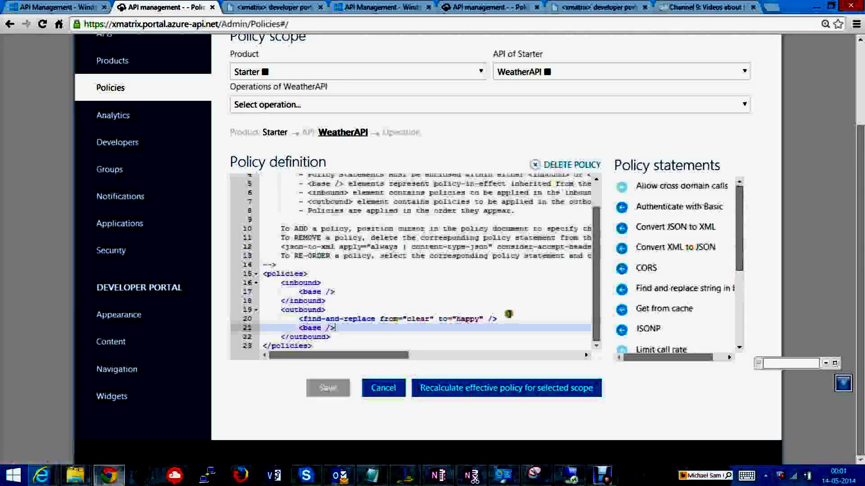
Try adding a Convert JSON to XML statement below find-and-replace in the outbound section, and remove it again.
click(509, 315)
key(Return)
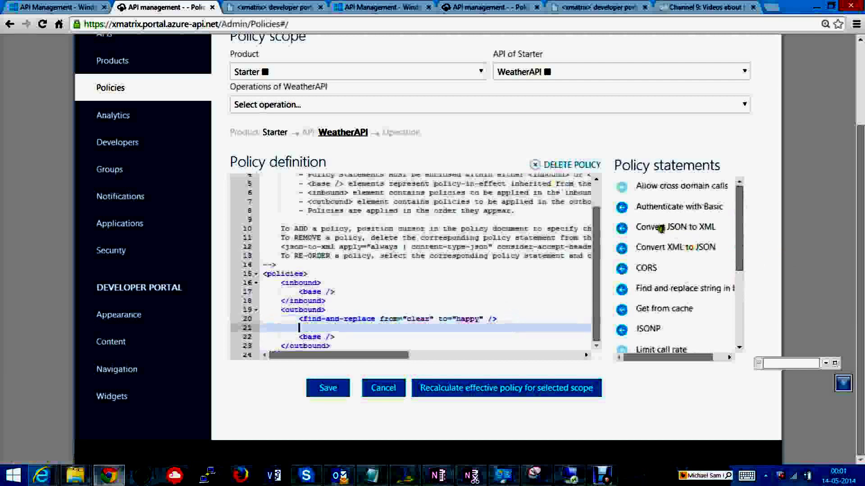
click(622, 230)
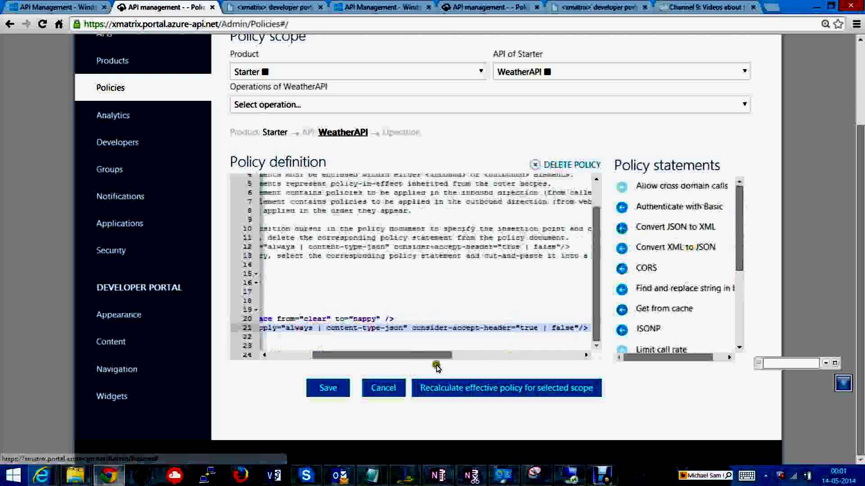
click(289, 356)
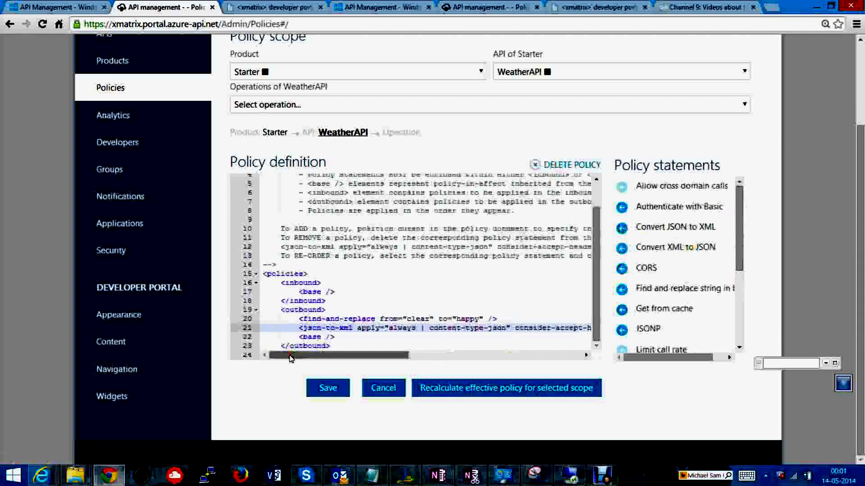
drag(295, 324, 281, 337)
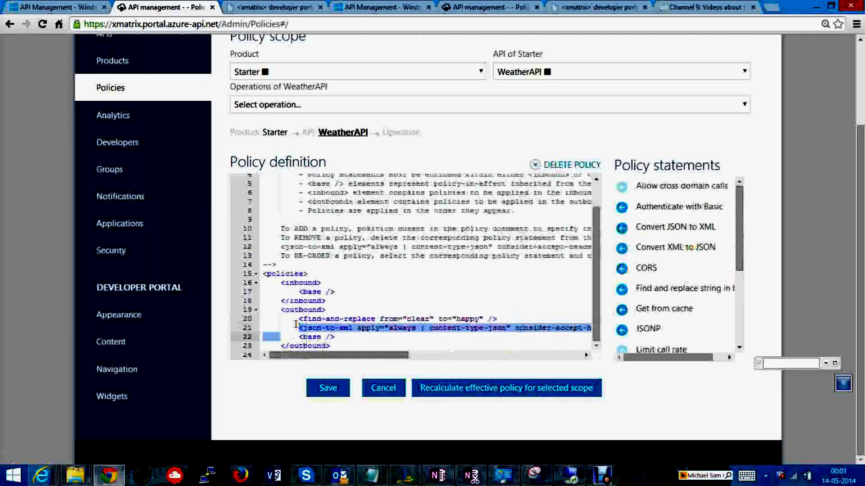
key(Delete)
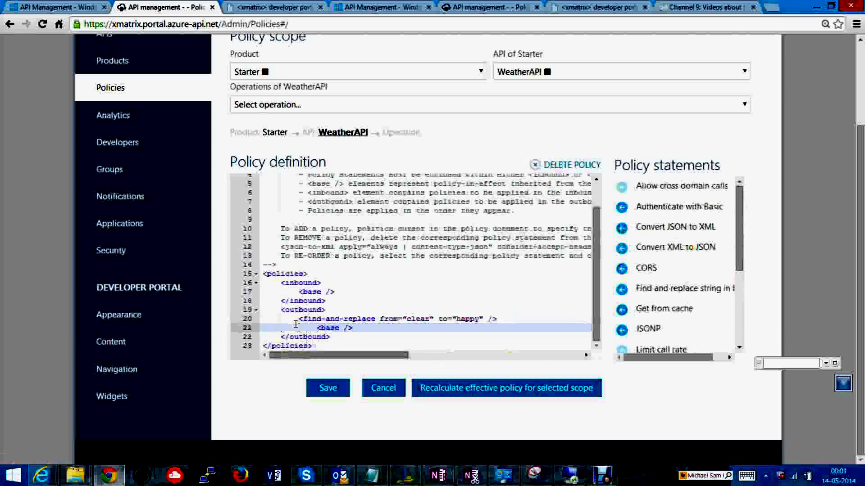
Insert a Convert XML to JSON statement below the base element in the outbound section of the WeatherAPI policy.
click(622, 248)
click(290, 355)
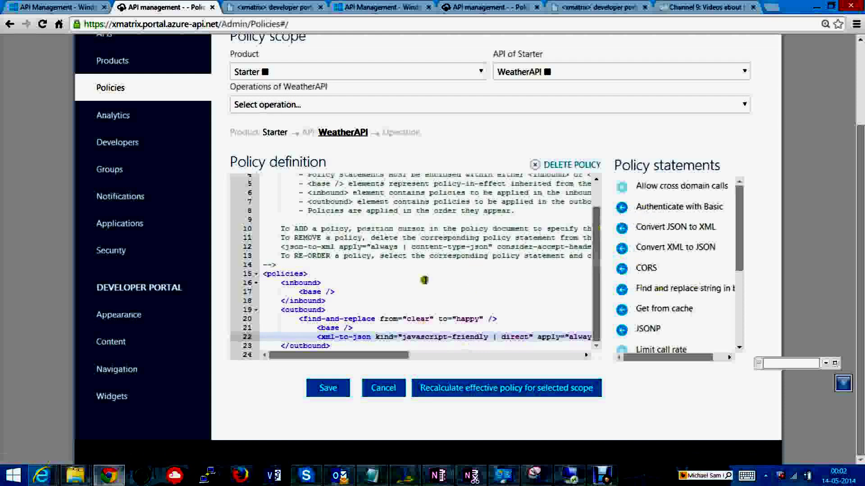
Insert an Authenticate with Basic statement above the base element in the inbound section of the WeatherAPI policy.
click(332, 284)
key(Return)
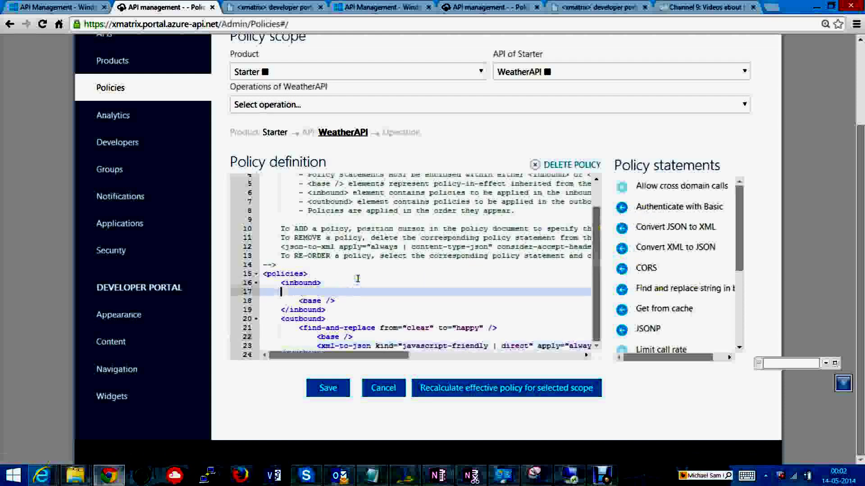
click(621, 207)
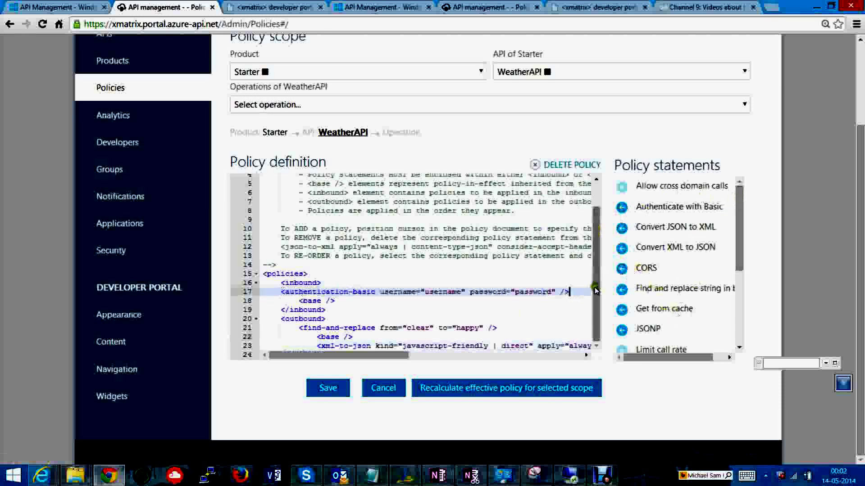
Insert a JSONP statement directly below the base element in the outbound section of the WeatherAPI policy.
scroll(739, 264, down, 1)
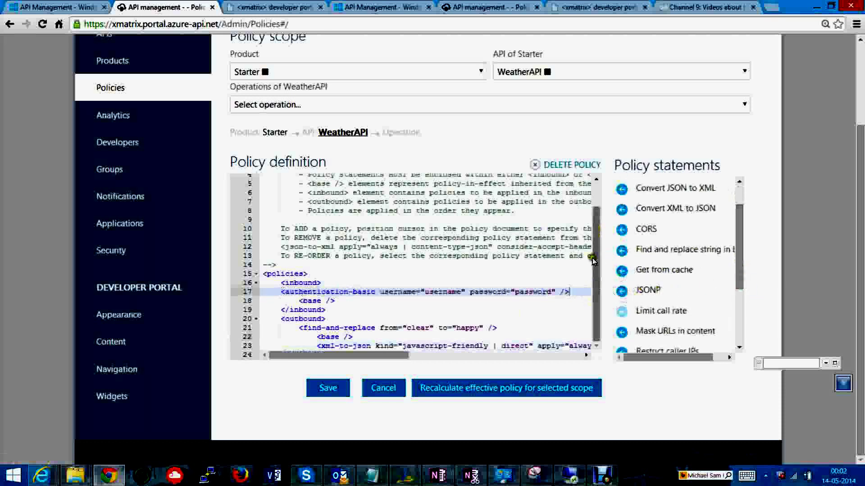
scroll(594, 266, up, 1)
scroll(532, 324, down, 2)
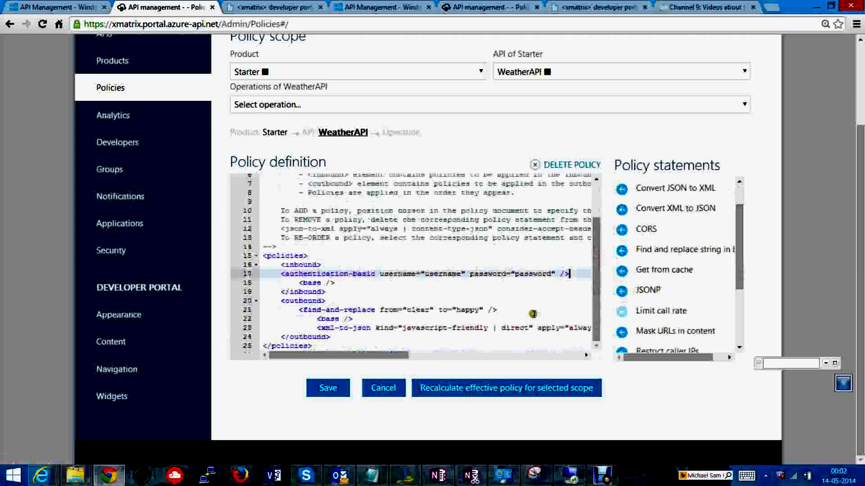
click(362, 319)
key(Return)
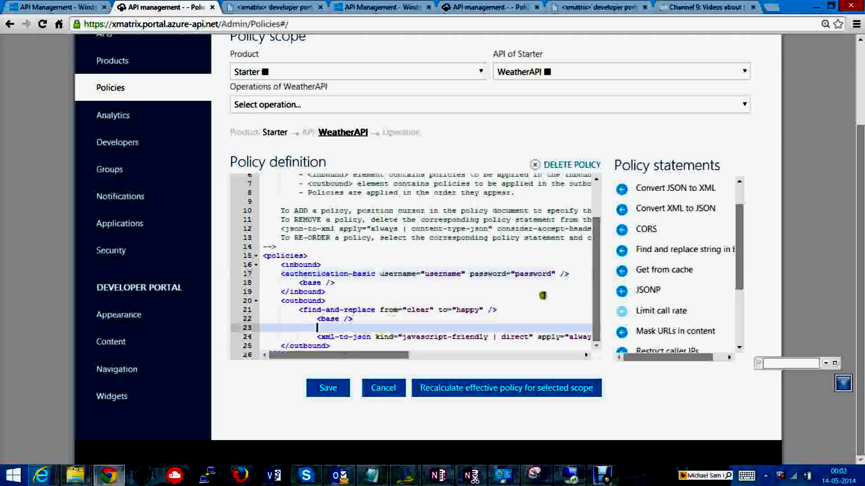
click(622, 290)
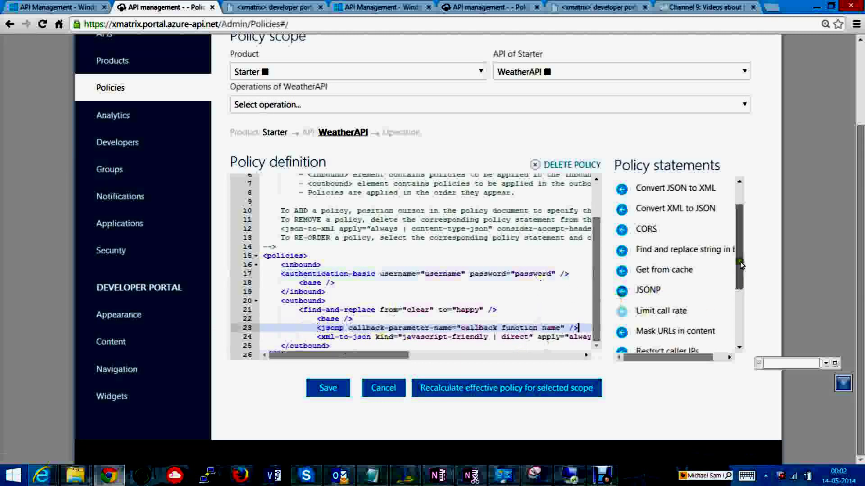
Look through the remaining policy statements and discard the unsaved changes to the WeatherAPI policy.
drag(737, 267, 729, 343)
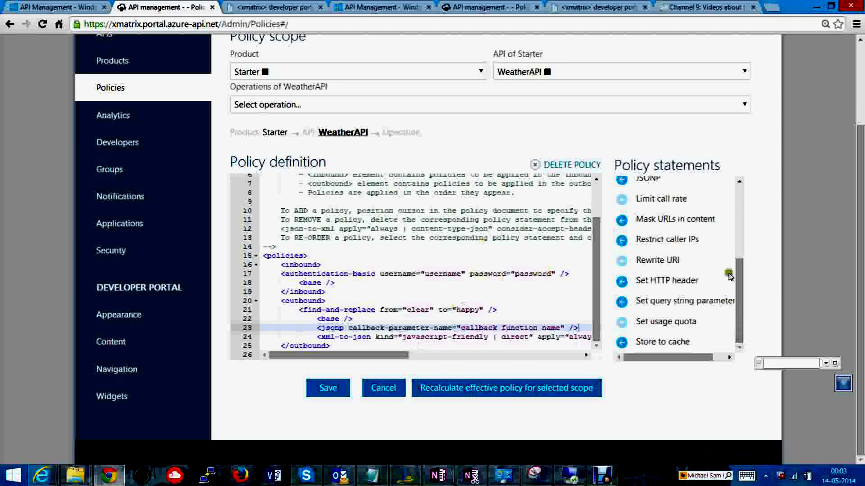
mouse_move(739, 288)
mouse_down()
mouse_move(739, 218)
mouse_move(741, 293)
mouse_up()
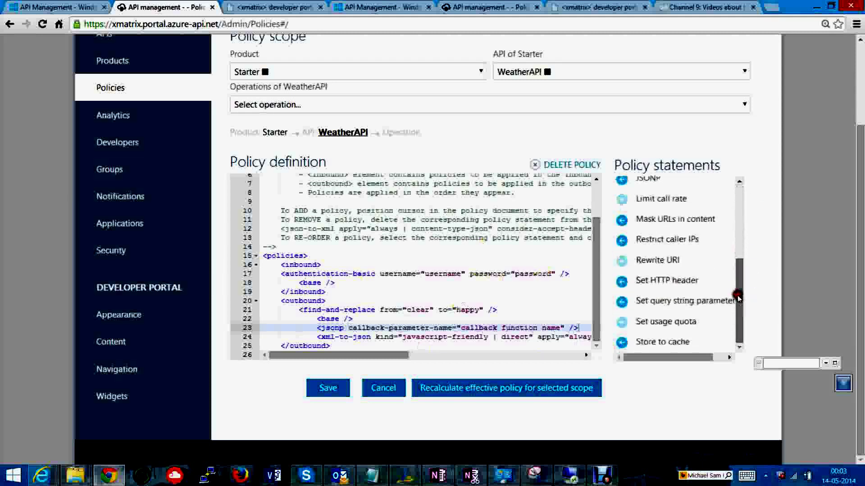
click(379, 392)
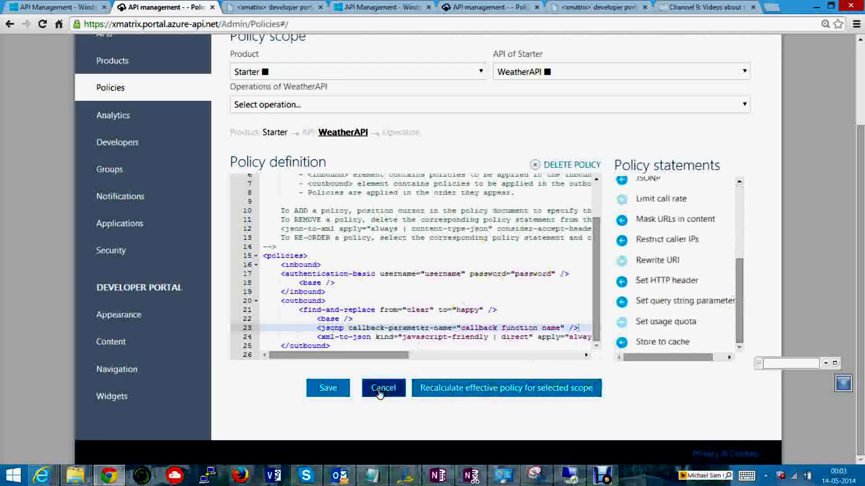
click(378, 392)
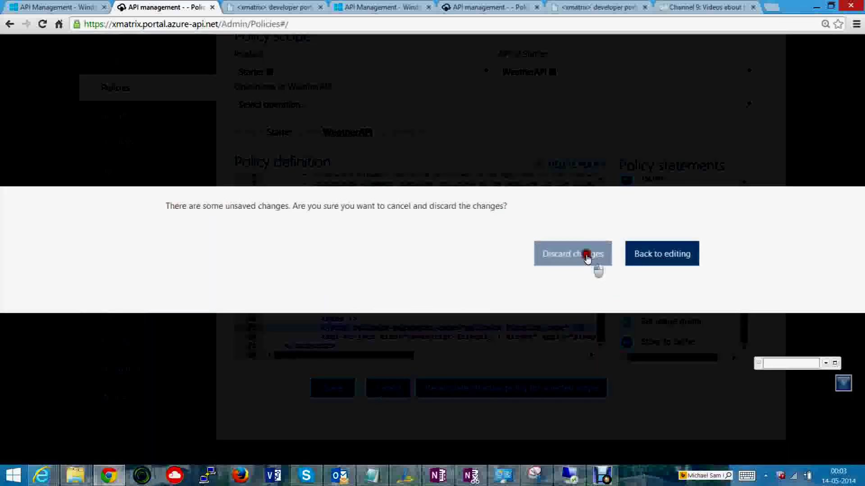
click(586, 264)
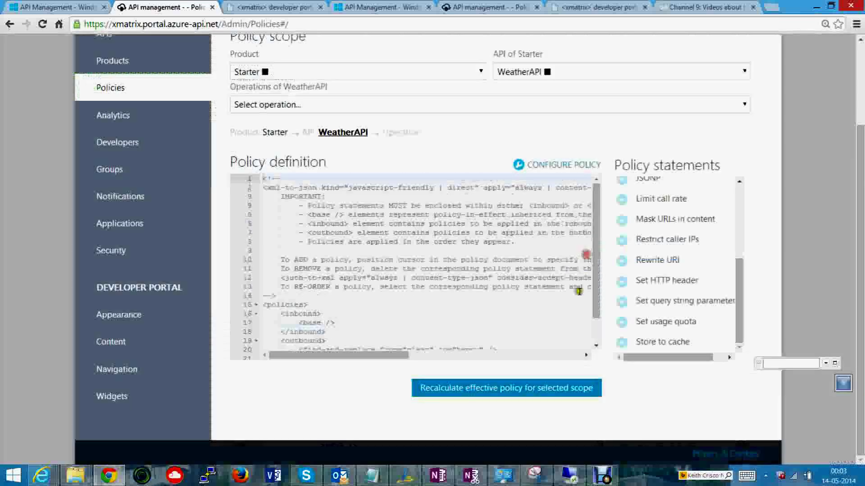
drag(596, 279, 594, 334)
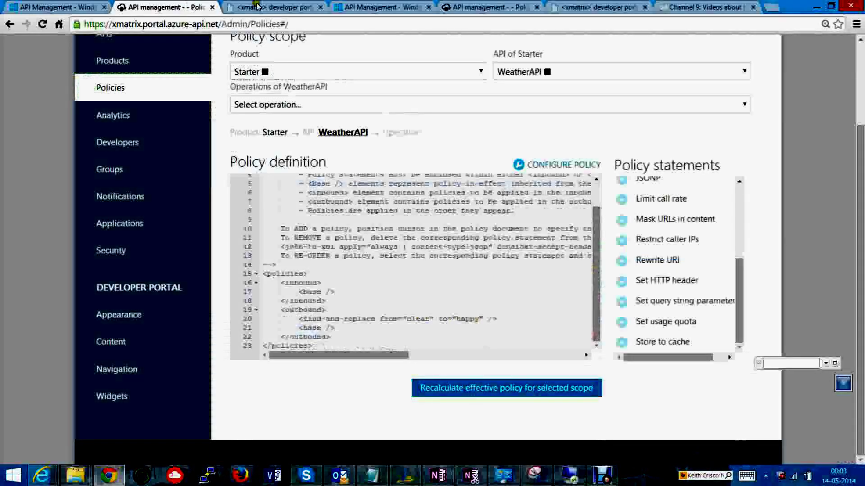
In the developer portal, set the q parameter of GET Resource to Mumbai and send the request.
click(364, 7)
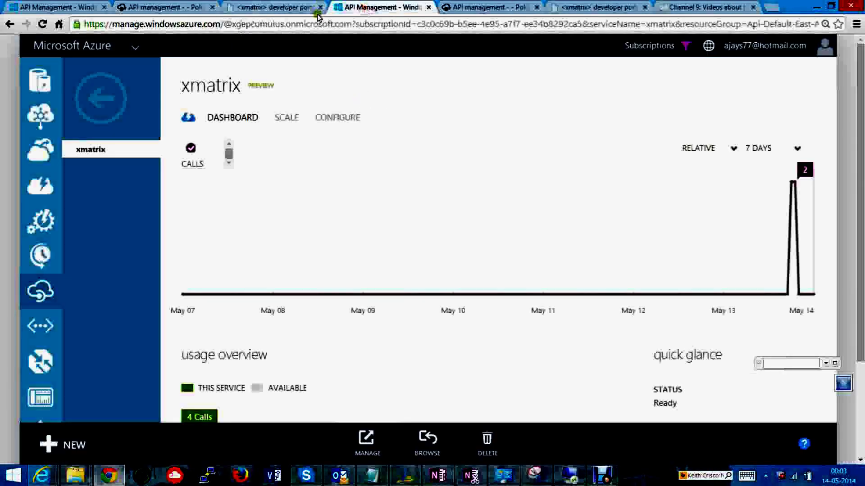
click(287, 7)
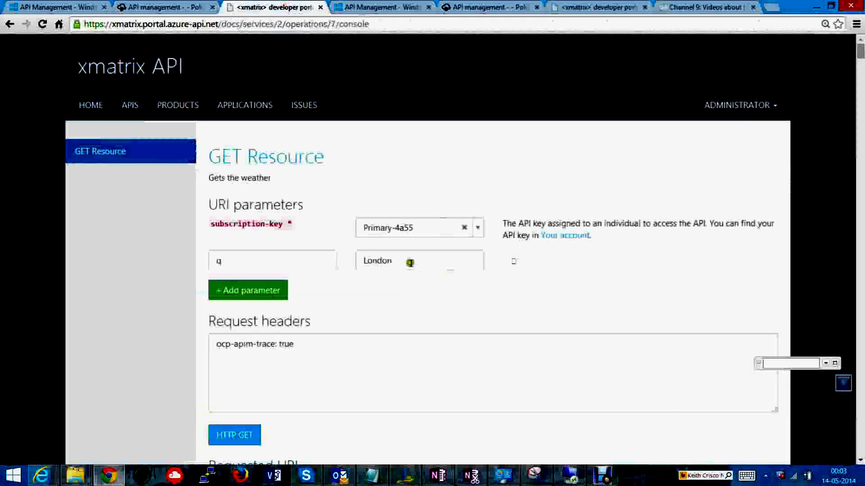
drag(409, 261, 198, 260)
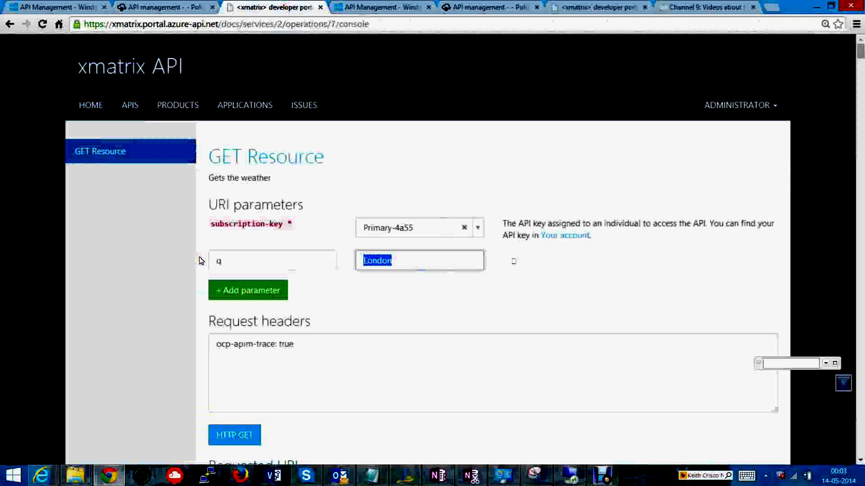
text(Mumbai)
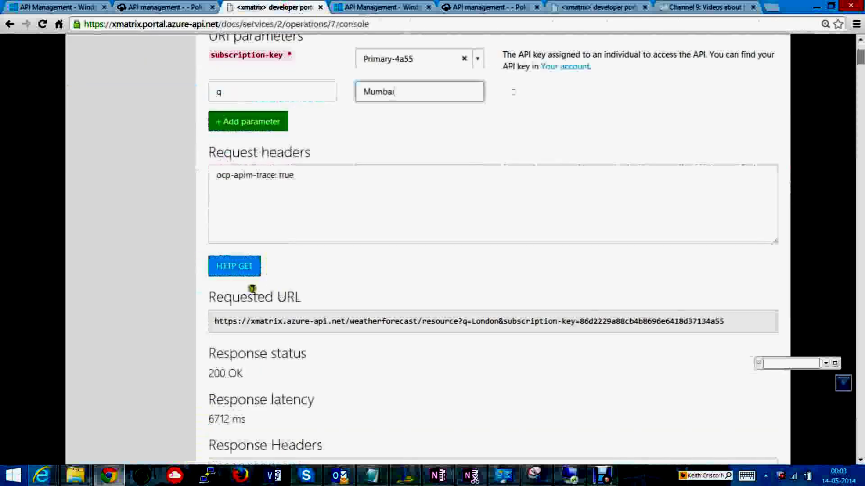
click(234, 269)
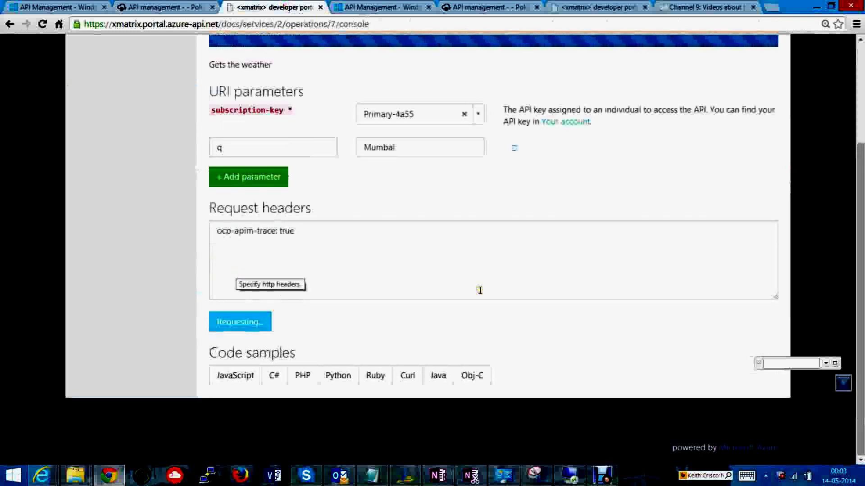
Examine the Mumbai response for the replaced weather descriptions, along with the requested URL, status and response headers.
scroll(480, 290, down, 12)
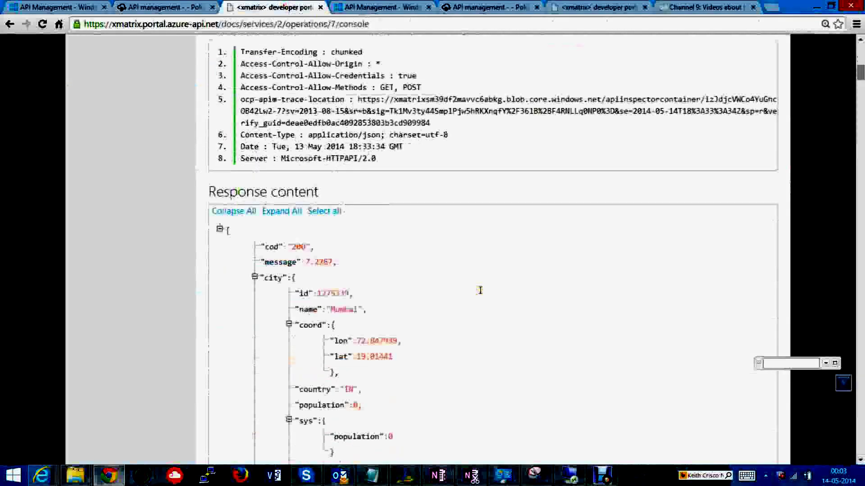
scroll(480, 290, down, 3)
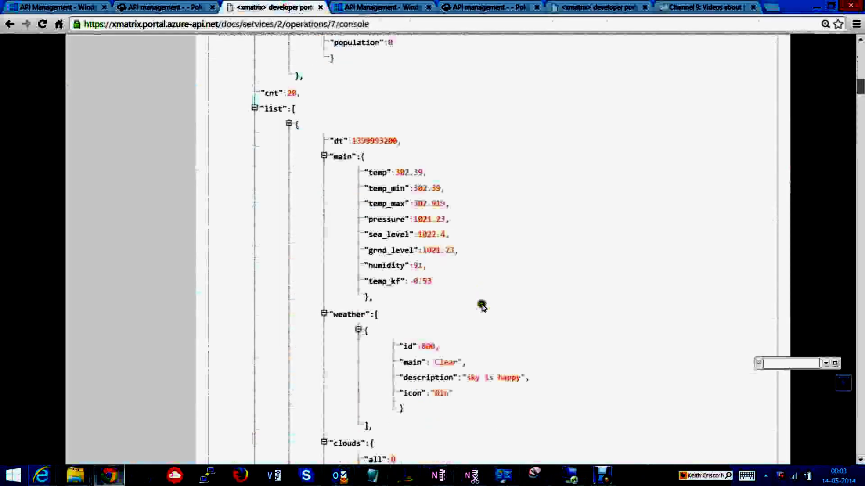
drag(467, 379, 525, 382)
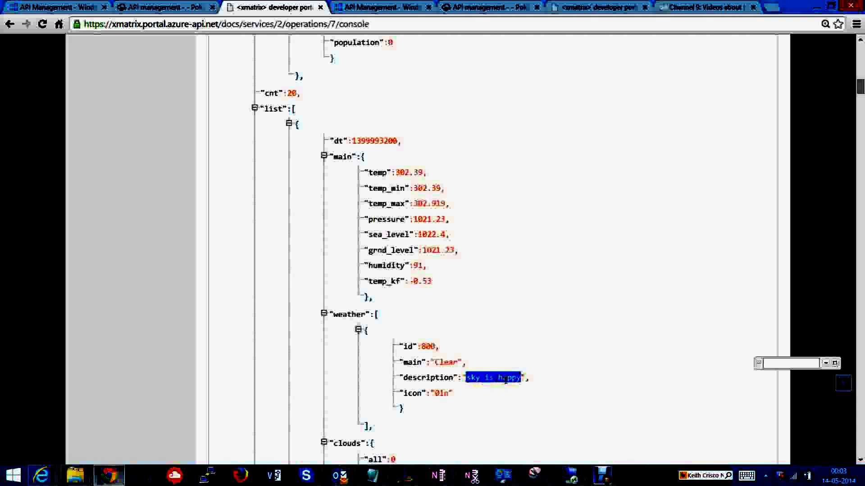
scroll(566, 331, down, 10)
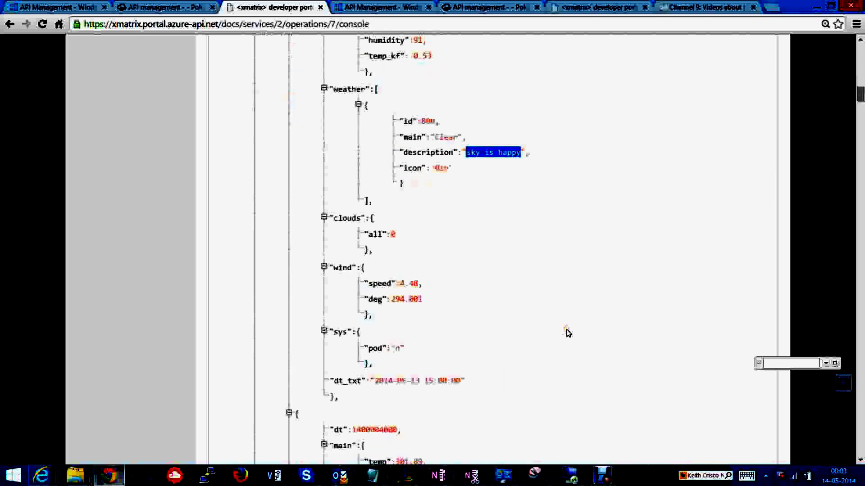
scroll(567, 332, down, 20)
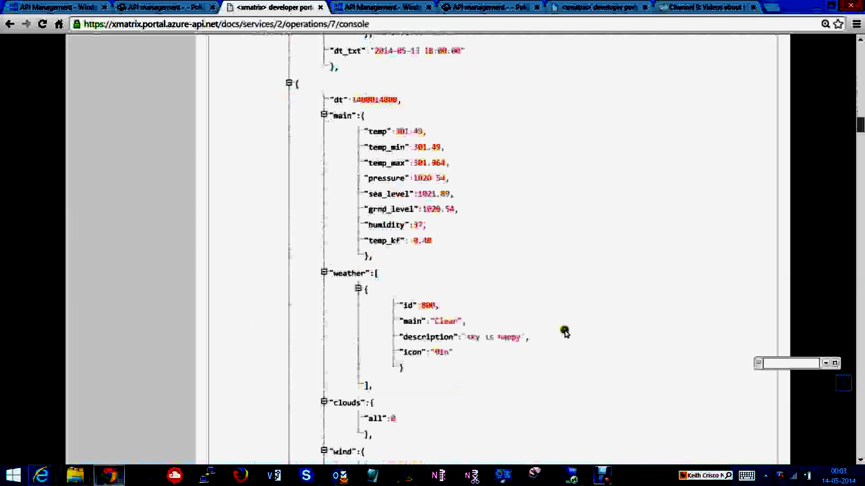
scroll(559, 332, up, 20)
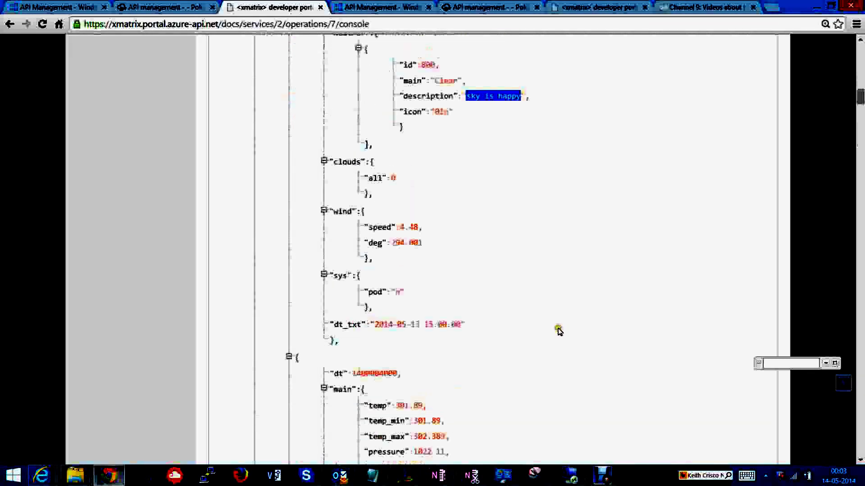
scroll(560, 331, up, 6)
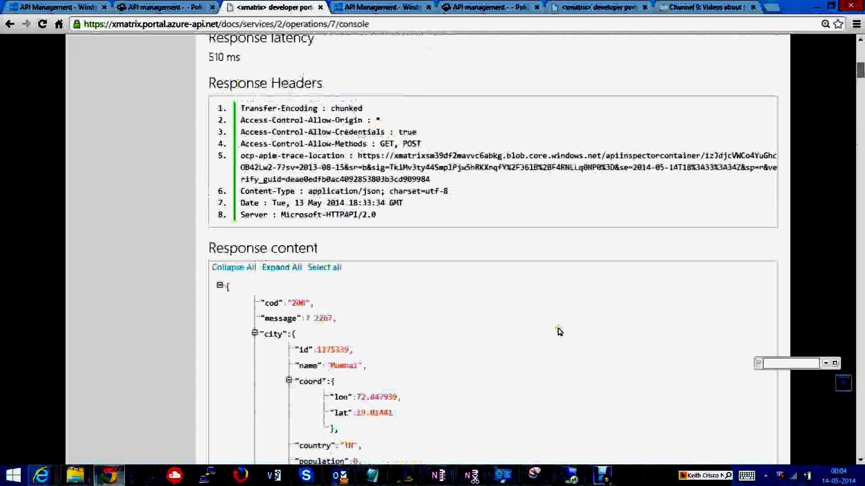
scroll(559, 332, up, 4)
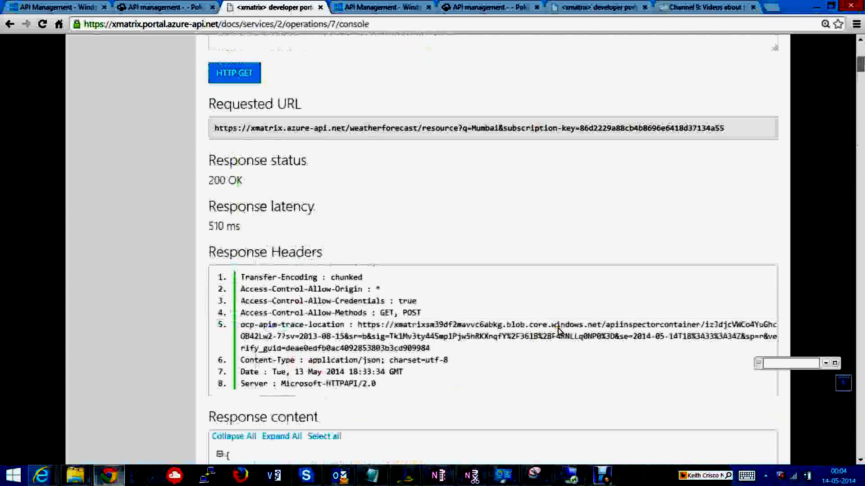
scroll(558, 331, down, 10)
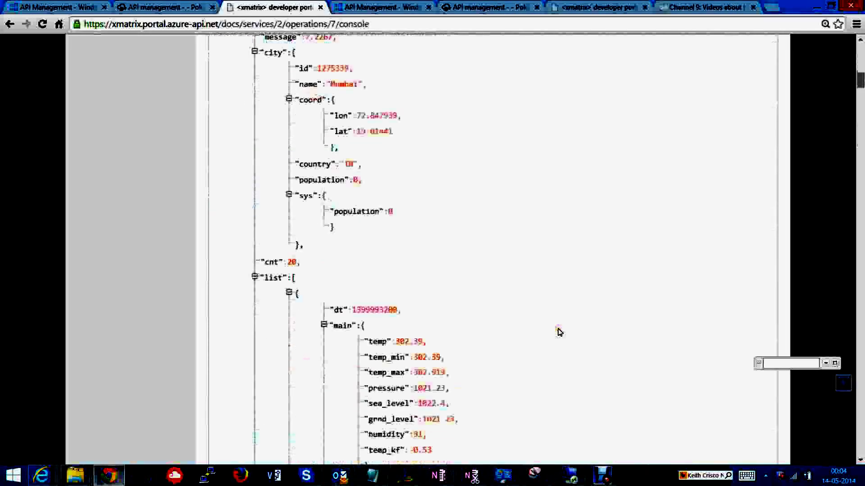
scroll(560, 332, down, 1)
scroll(559, 332, up, 3)
Return to the management console and review the WeatherAPI policy definition and its policy statements.
click(177, 12)
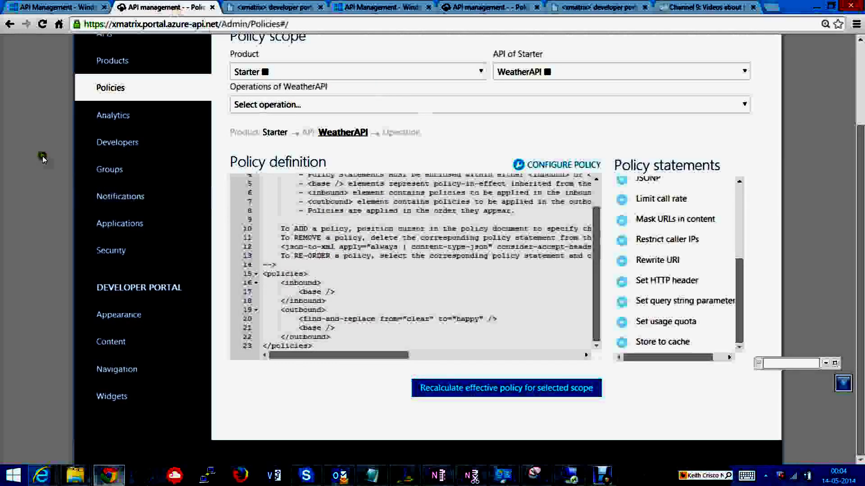
scroll(568, 171, up, 3)
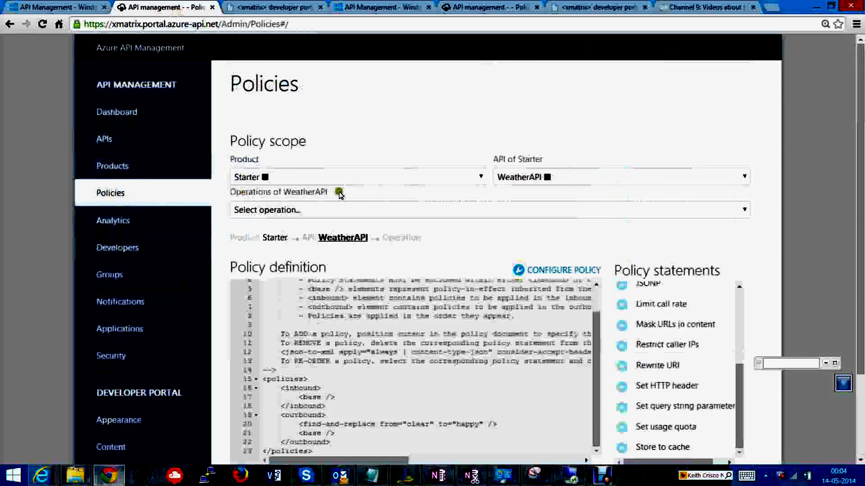
scroll(701, 293, down, 3)
scroll(699, 297, up, 2)
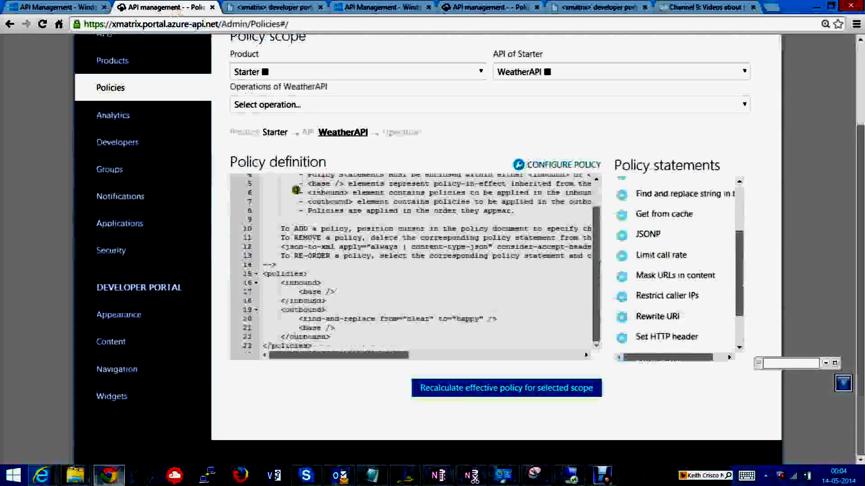
scroll(295, 190, up, 1)
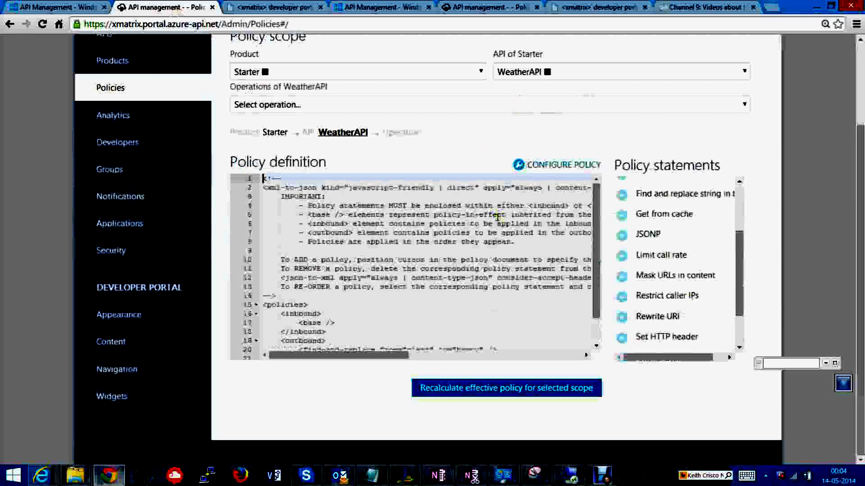
scroll(366, 320, down, 1)
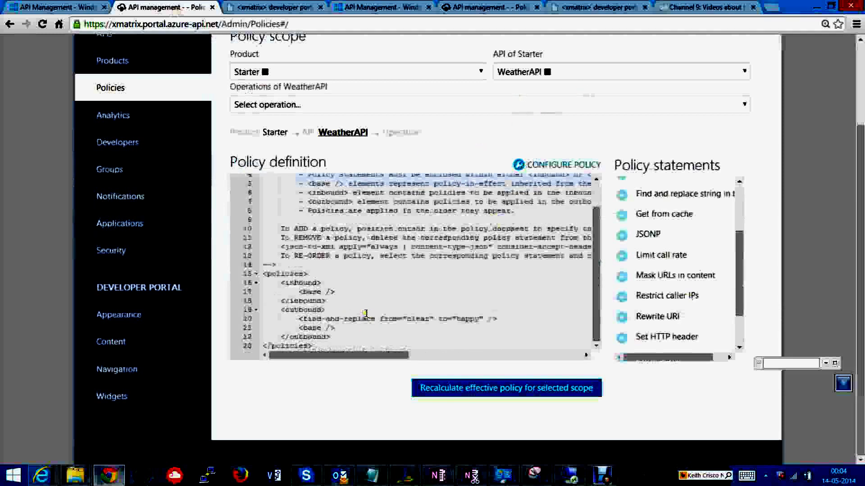
scroll(366, 314, up, 1)
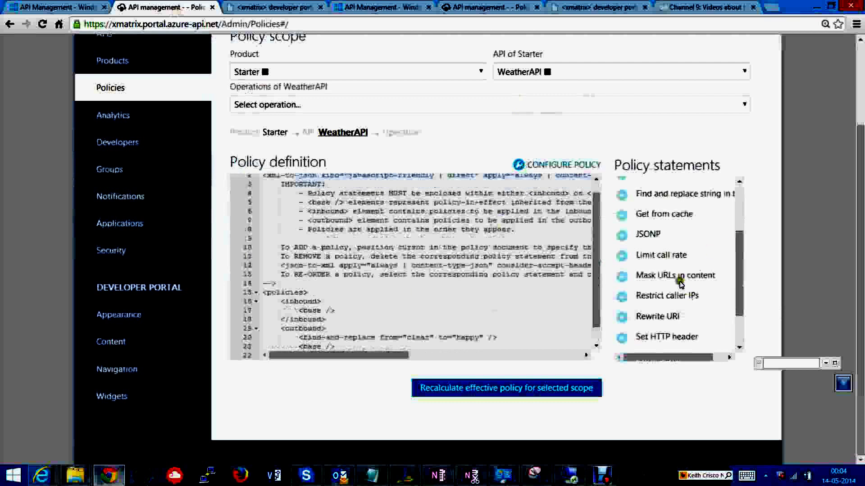
View the product list and the usage and health chart on the At a Glance analytics page.
click(129, 59)
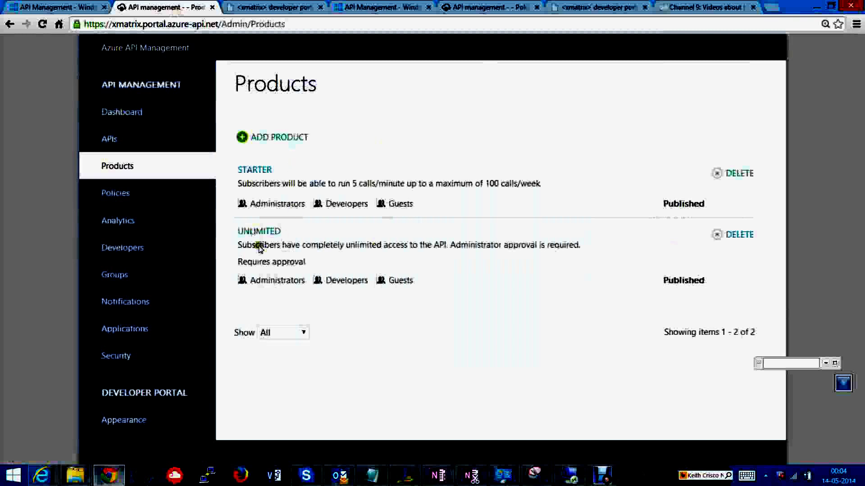
click(118, 221)
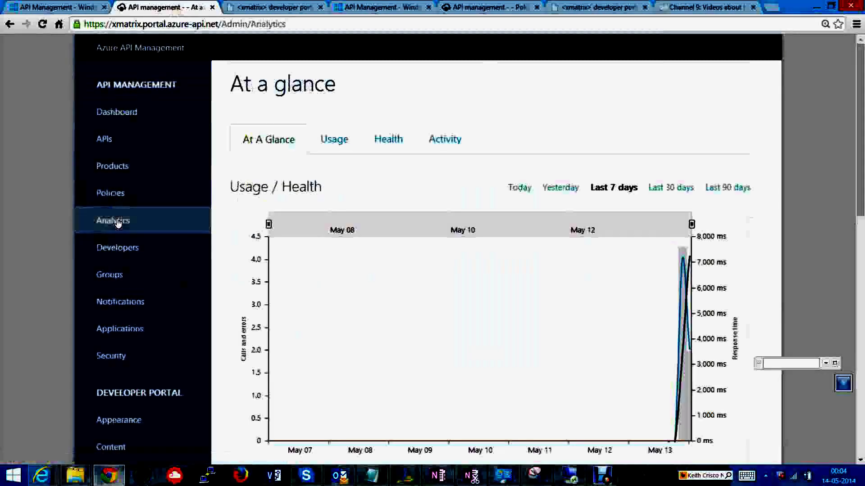
scroll(492, 295, down, 3)
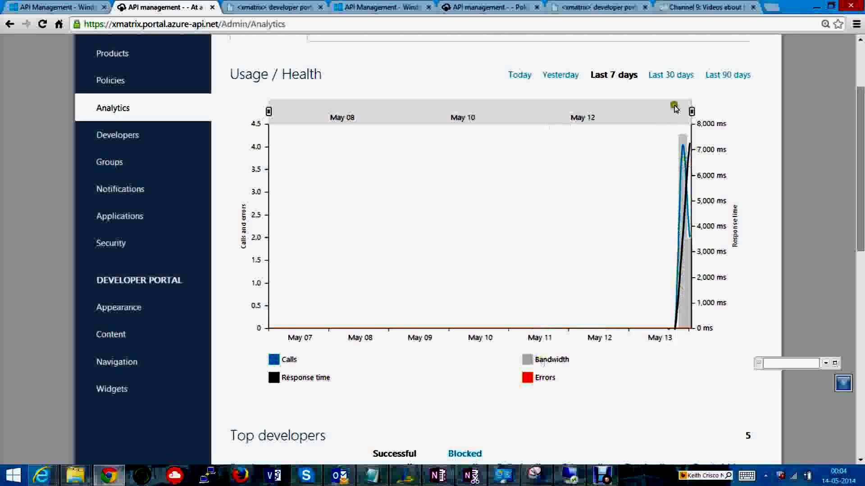
Show the Usage / Health analytics for Yesterday and review the top developers, products, APIs and operations.
mouse_move(680, 152)
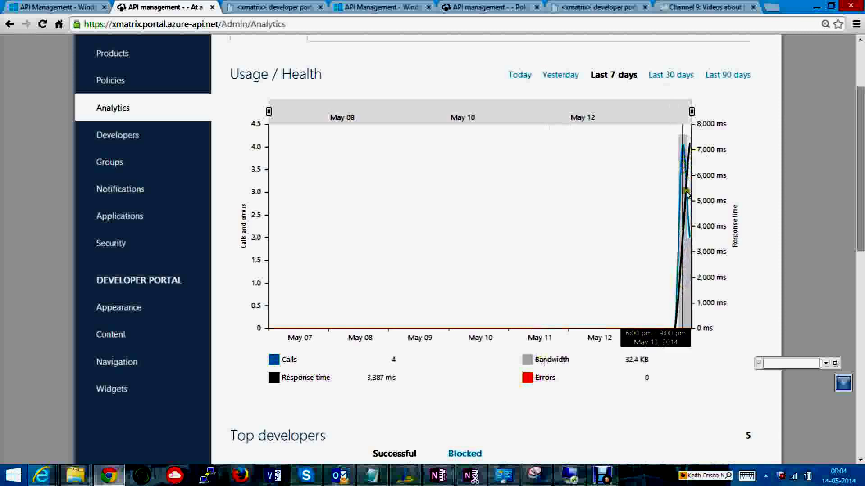
click(560, 75)
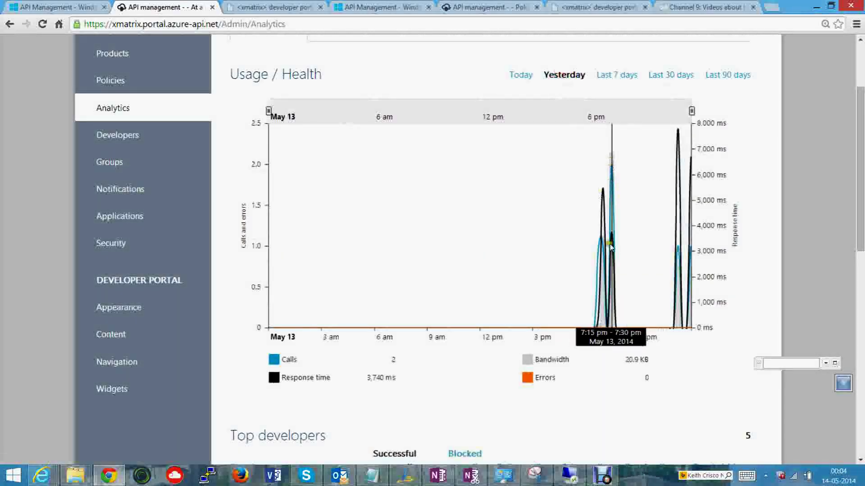
scroll(628, 395, down, 3)
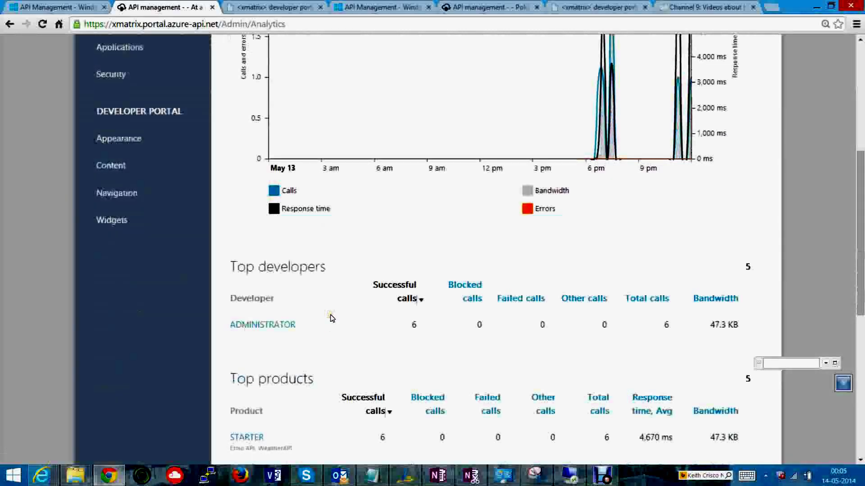
scroll(407, 295, down, 2)
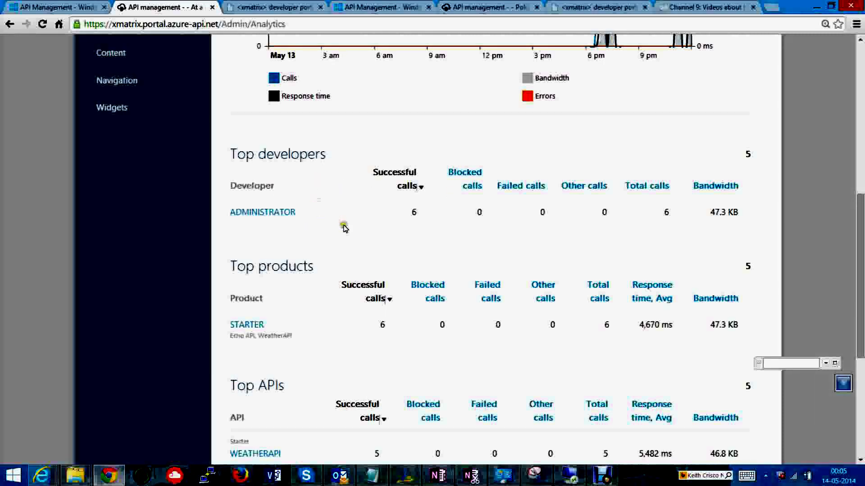
scroll(344, 228, down, 5)
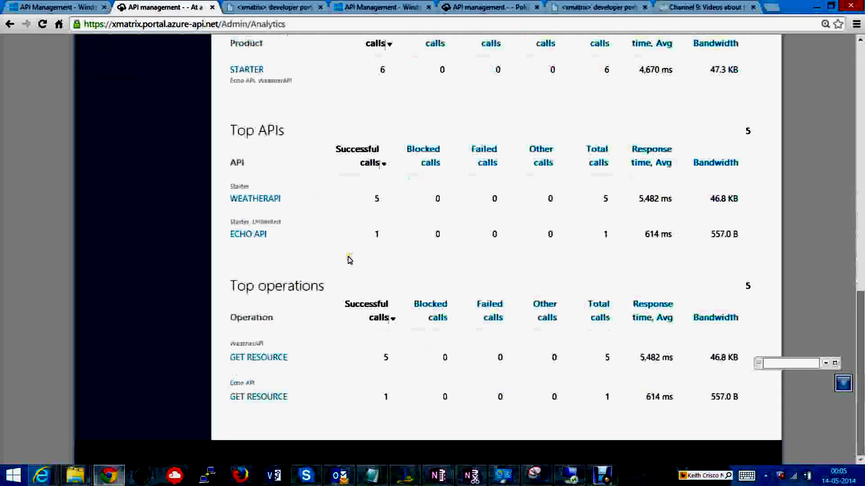
scroll(698, 266, up, 4)
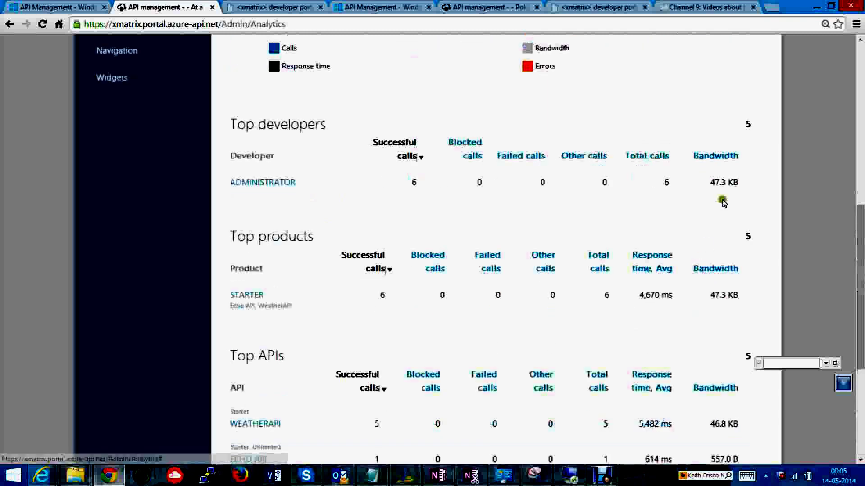
scroll(736, 308, down, 4)
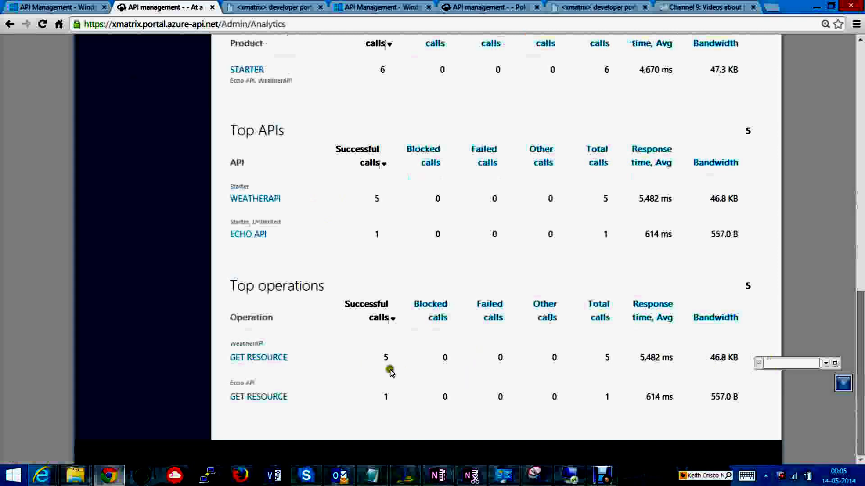
scroll(525, 324, up, 10)
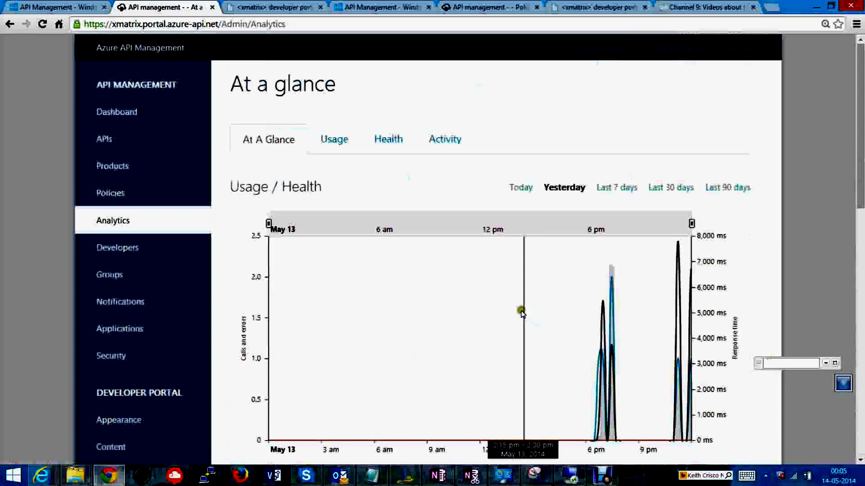
View the Developers page with its user list, followed by the Groups page.
click(109, 261)
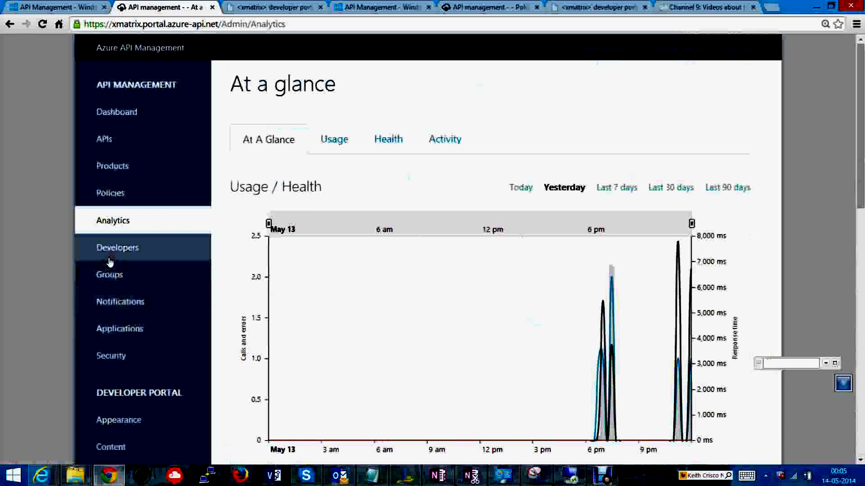
click(119, 254)
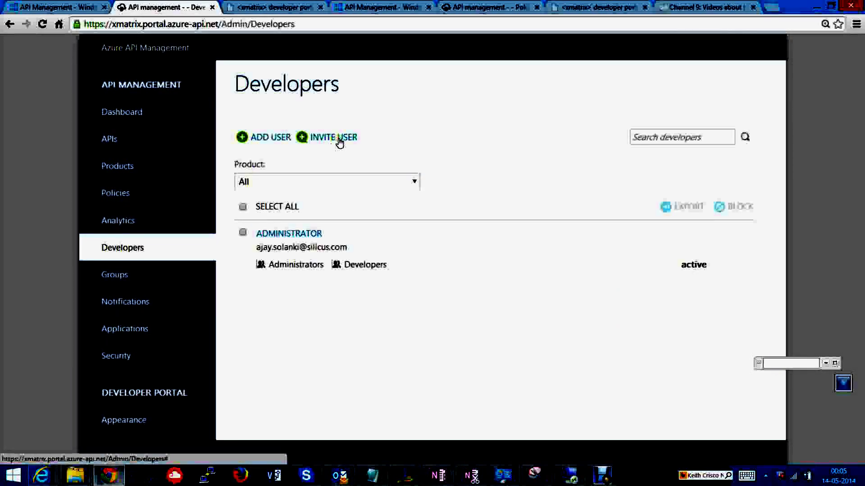
click(122, 278)
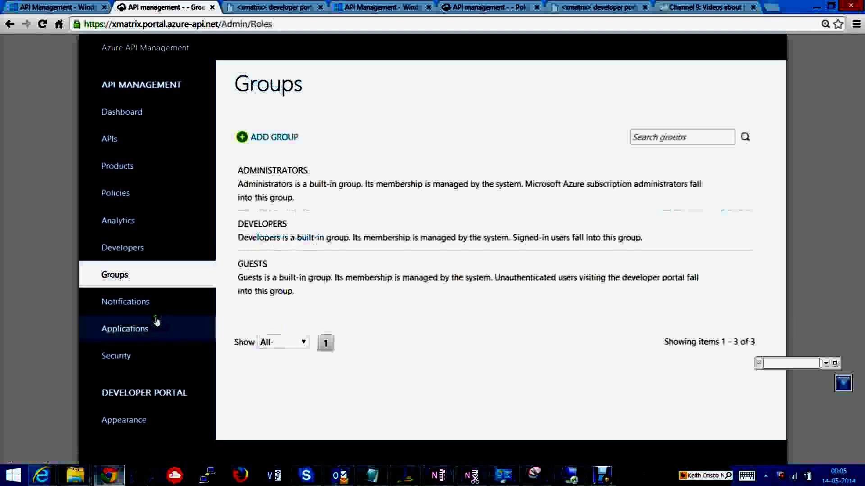
Review the publisher notification sections, from subscription requests and new subscriptions to BCC and new issues or comments.
click(144, 308)
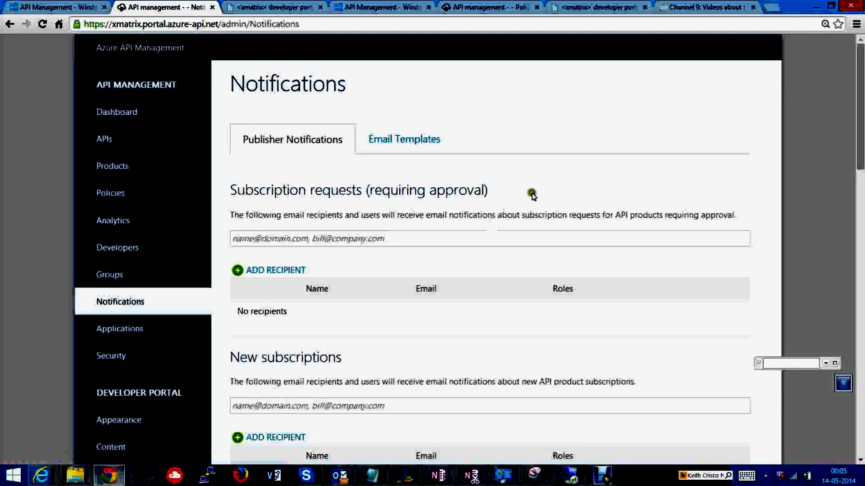
scroll(532, 197, down, 3)
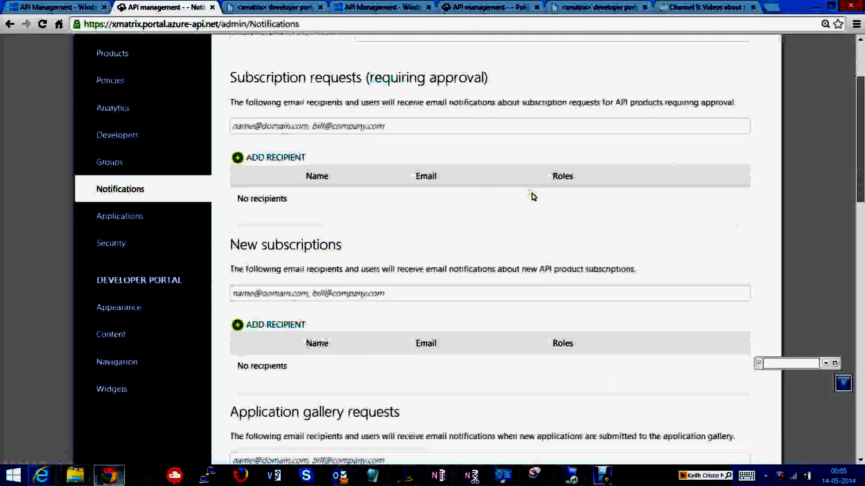
click(108, 217)
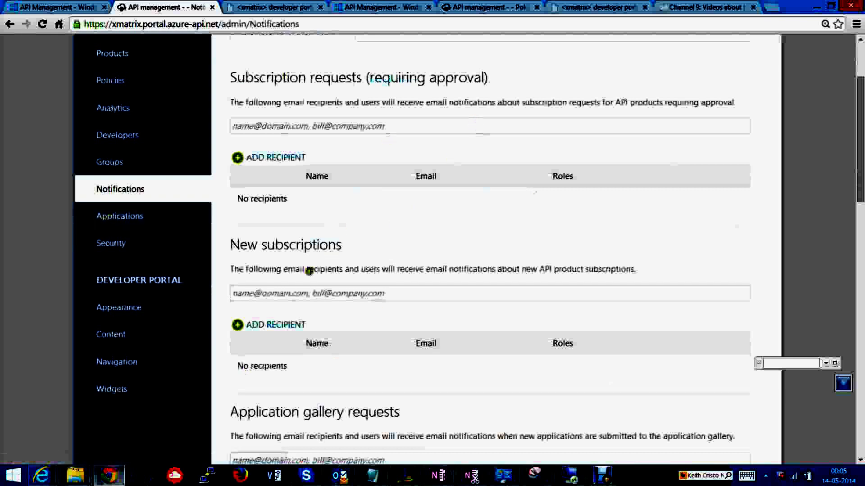
scroll(512, 205, down, 5)
scroll(515, 210, down, 5)
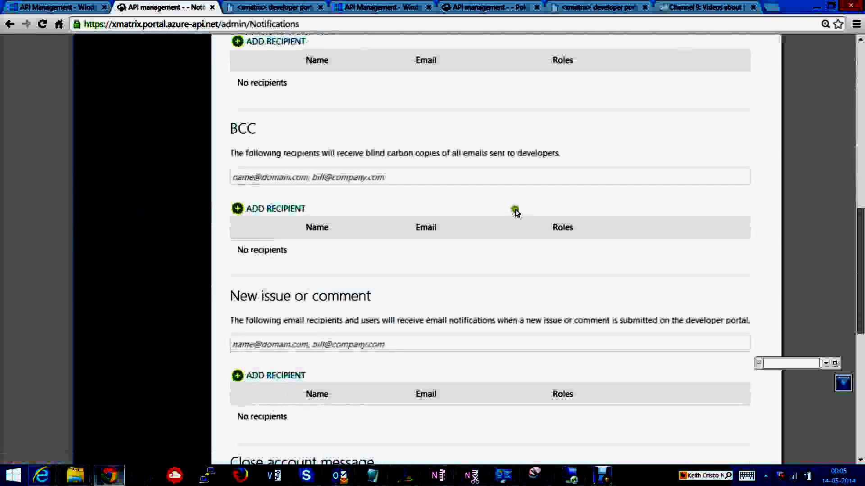
scroll(514, 213, up, 9)
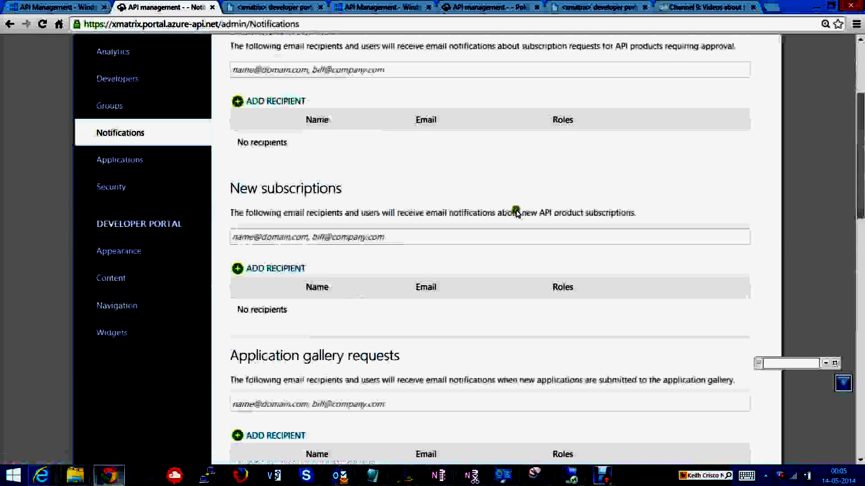
View the Applications page, and select Facebook Login among the Security external identities to inspect its credential fields.
click(130, 164)
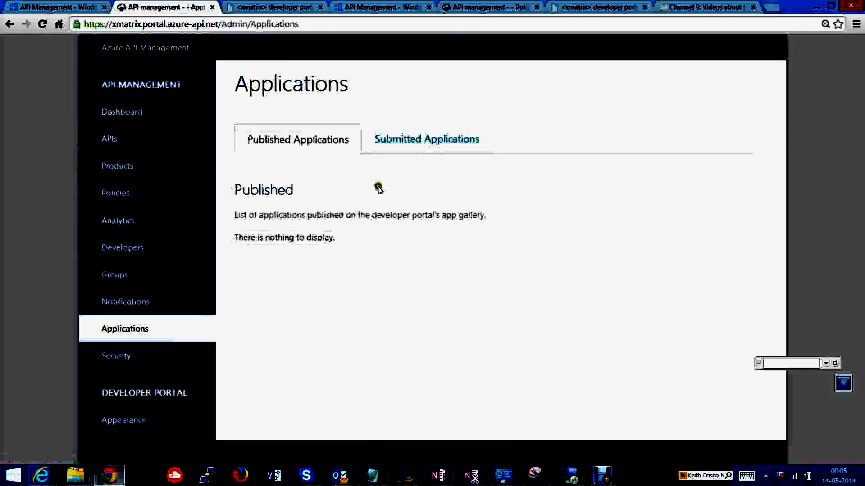
click(421, 139)
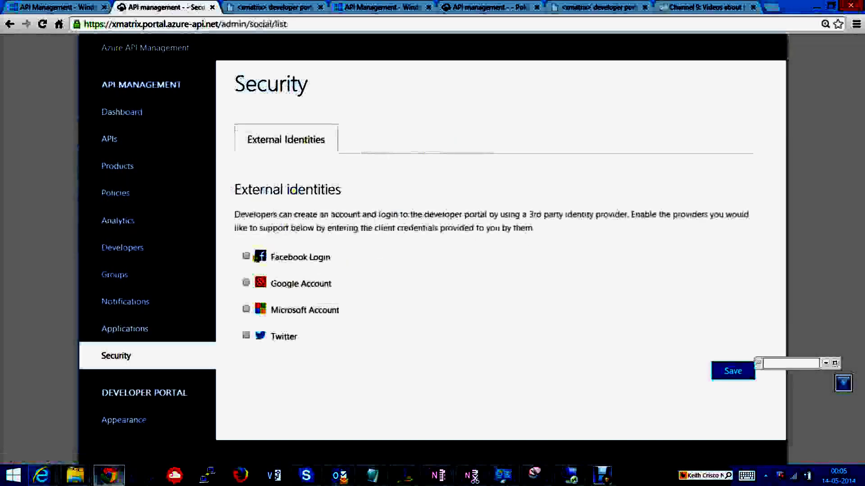
click(246, 256)
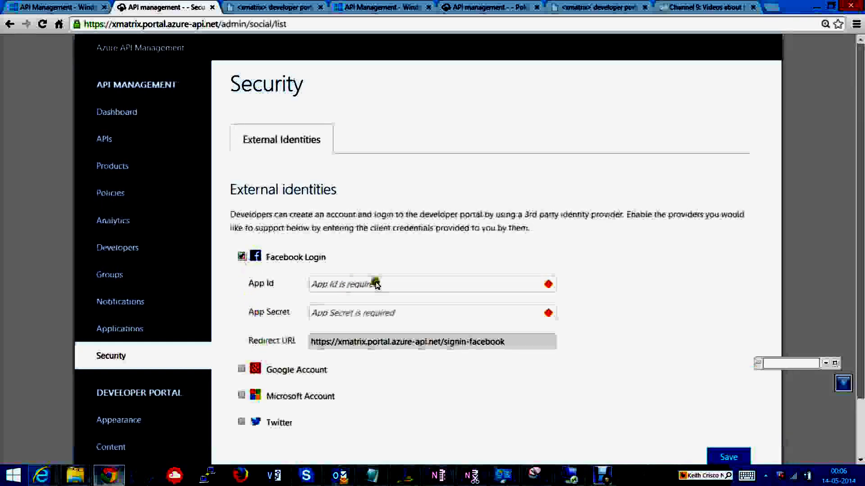
scroll(310, 356, down, 2)
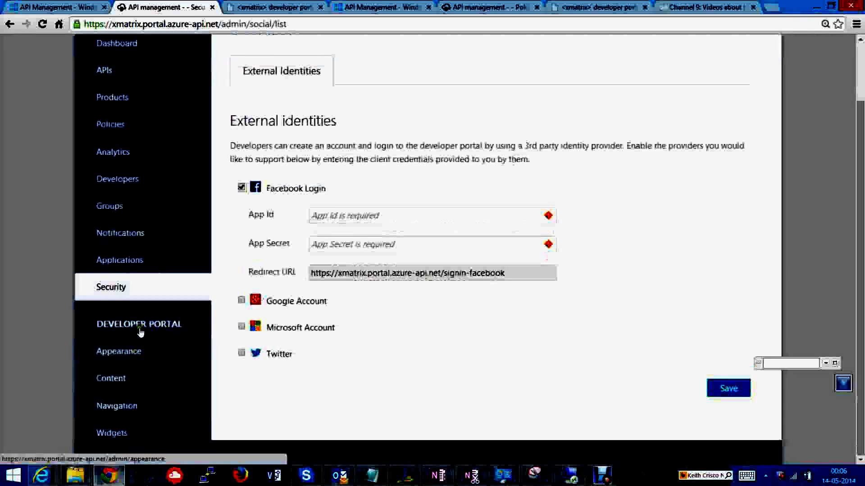
Begin customization from the developer portal's Appearance page and look over the style preview of headings, buttons and forms.
right_click(164, 330)
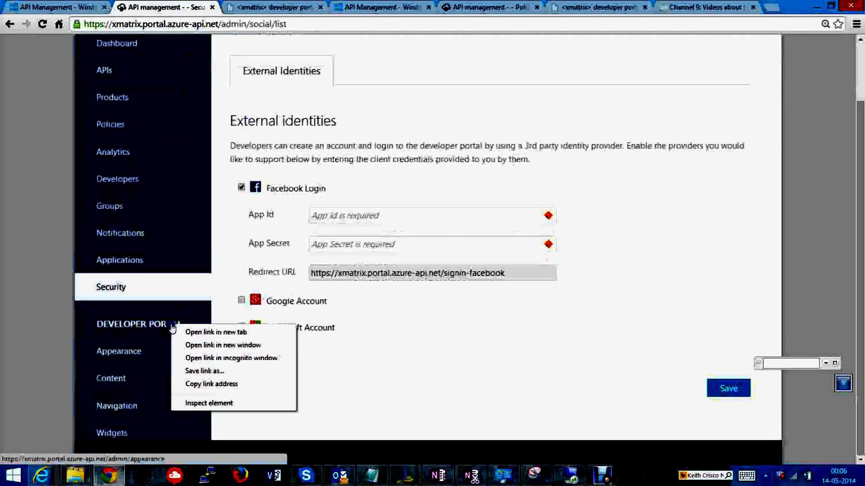
click(164, 330)
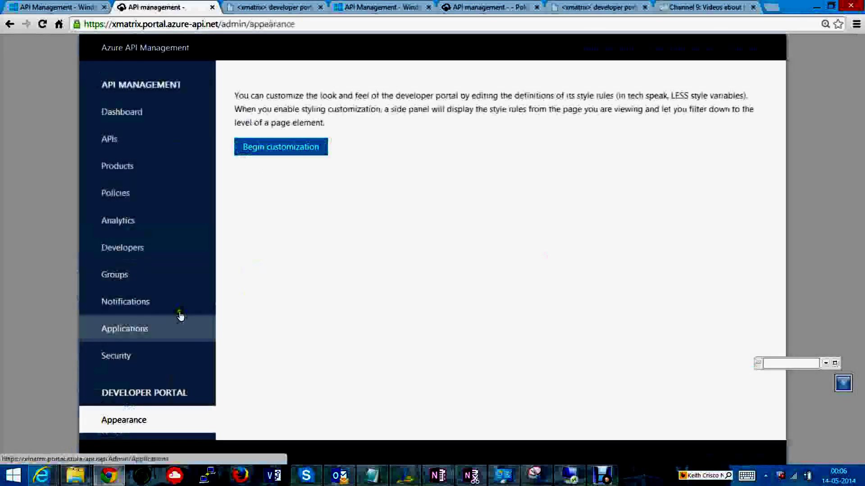
click(271, 152)
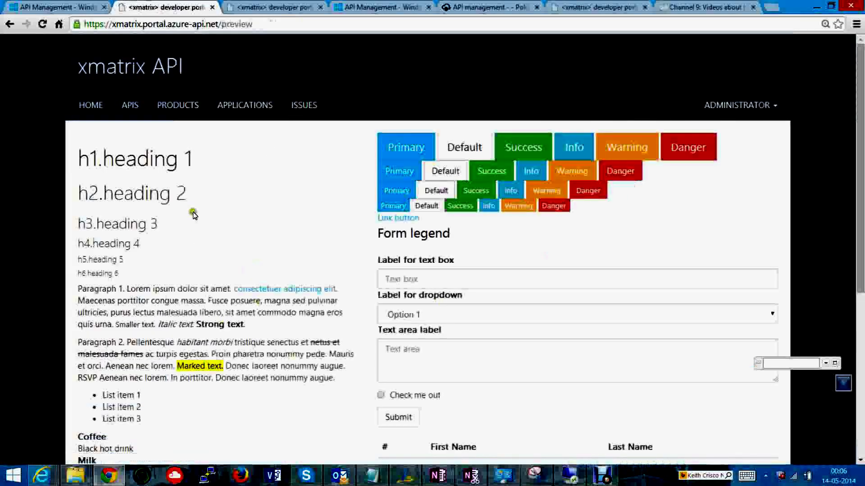
scroll(396, 272, down, 3)
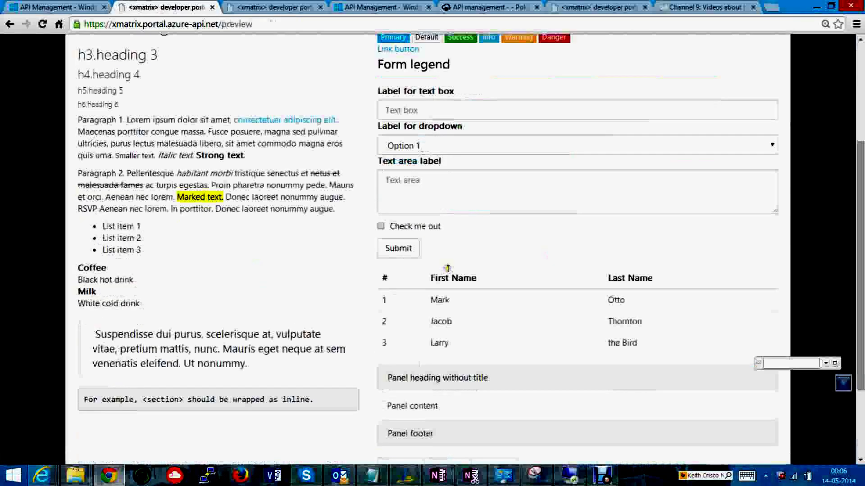
scroll(159, 198, up, 3)
View the home page of the xmatrix API developer portal.
click(103, 110)
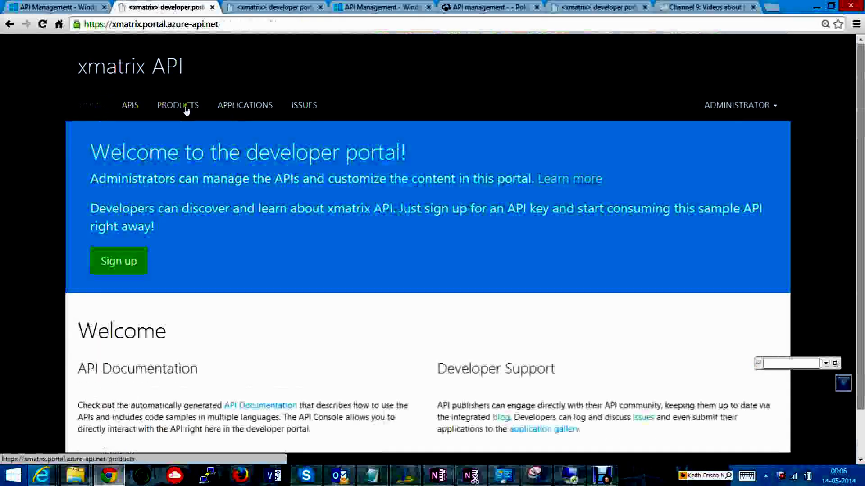
scroll(347, 245, down, 1)
scroll(342, 239, up, 1)
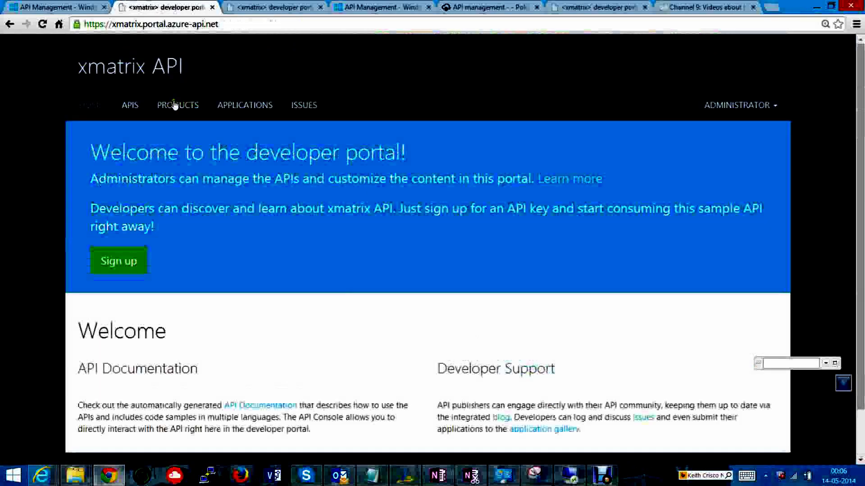
Open the Echo API from the API list, review the C# code sample for DELETE Resource and close it.
click(136, 109)
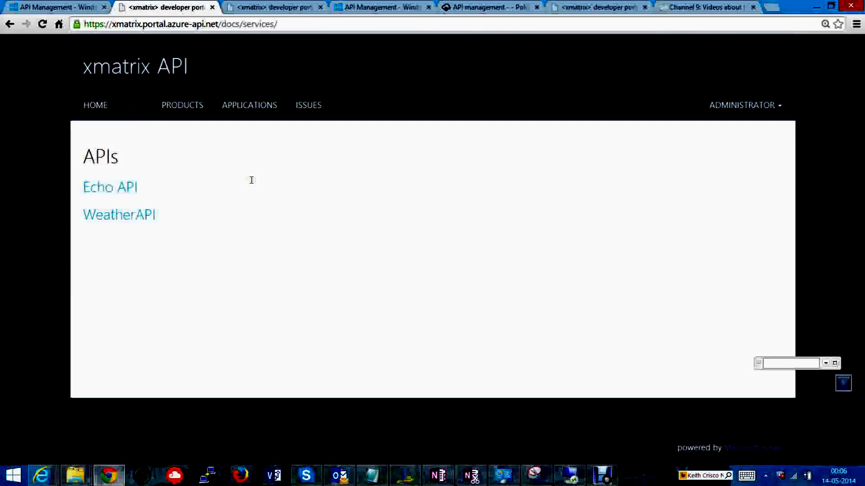
click(118, 189)
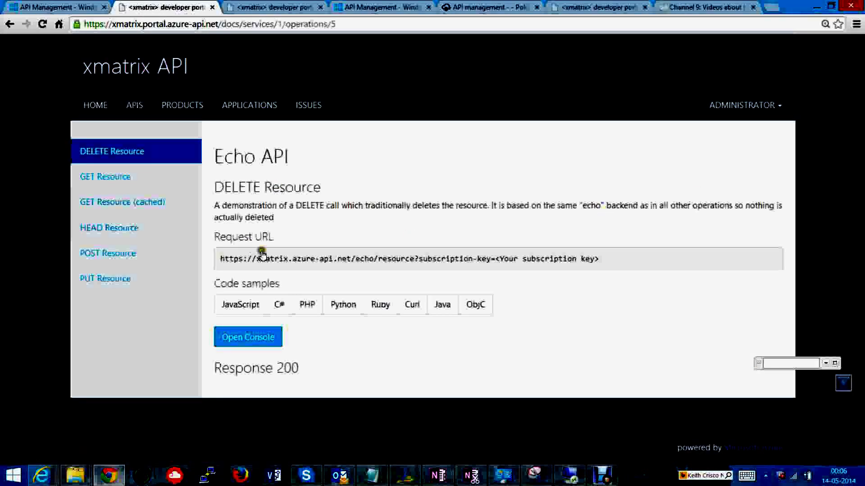
click(280, 305)
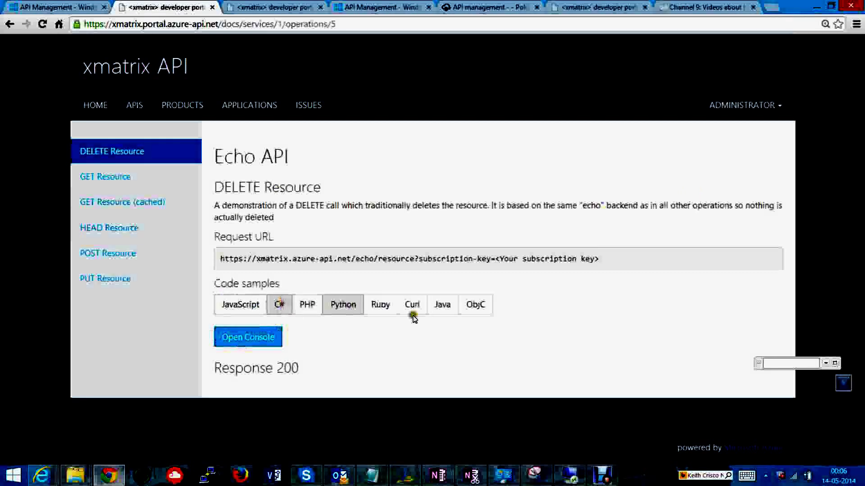
scroll(363, 256, down, 2)
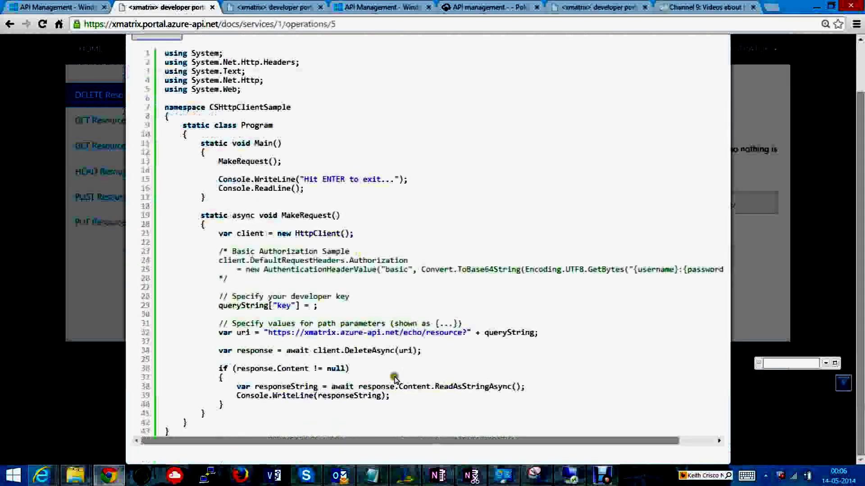
scroll(381, 348, up, 2)
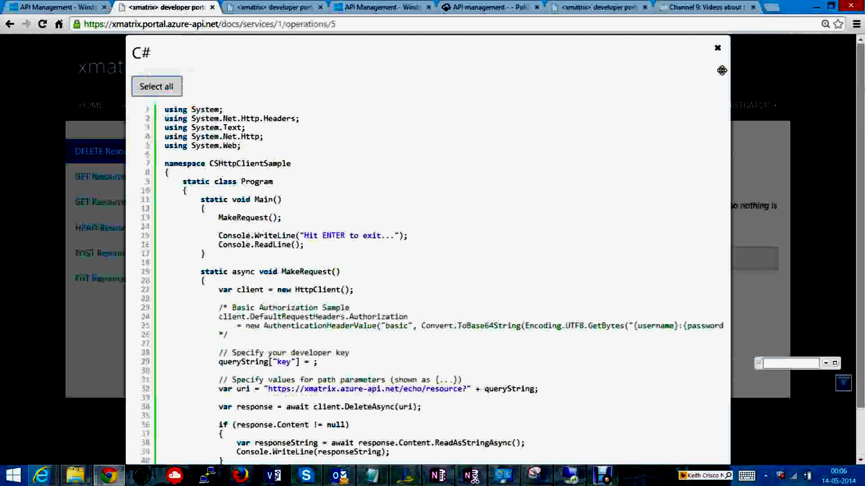
click(718, 50)
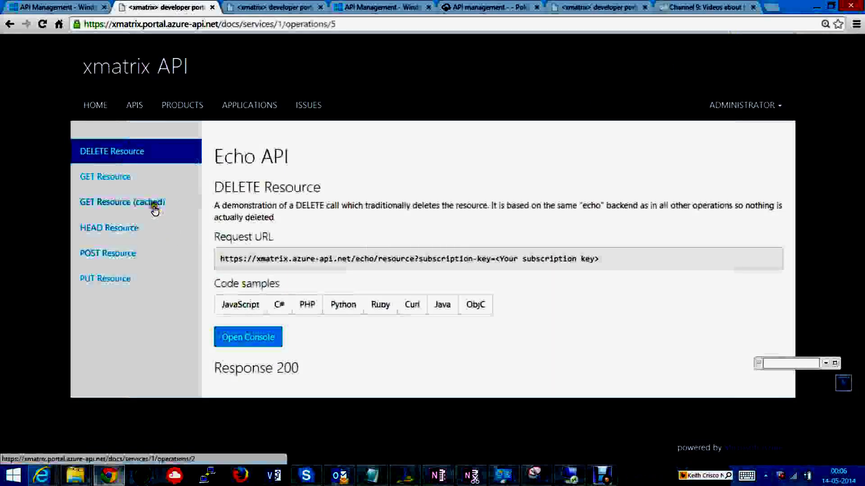
View the Starter product's details in the developer portal, and return to the xmatrix service dashboard in the Azure management portal.
click(190, 107)
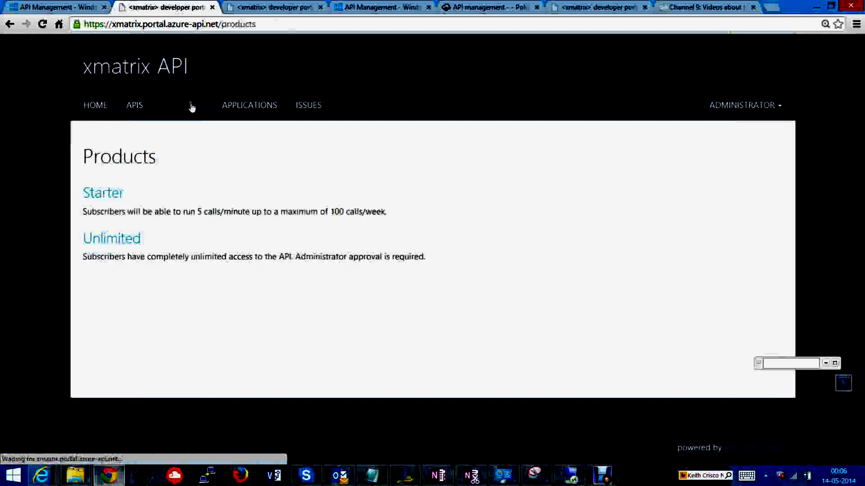
click(115, 195)
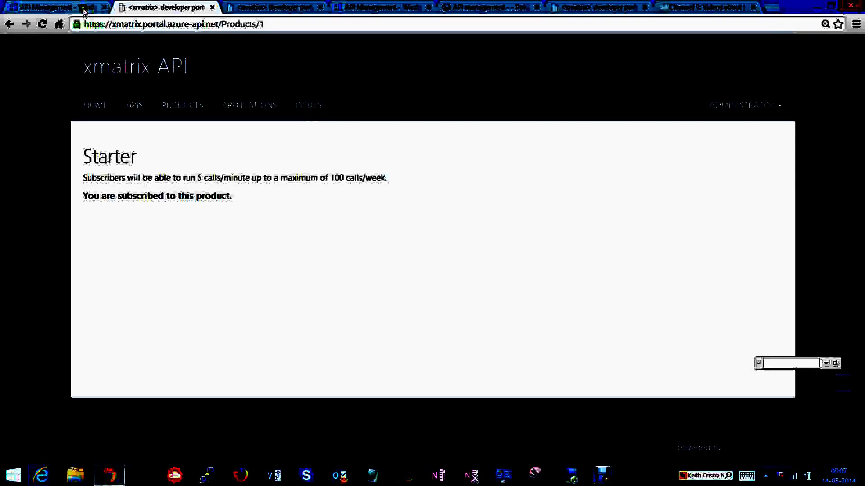
click(83, 9)
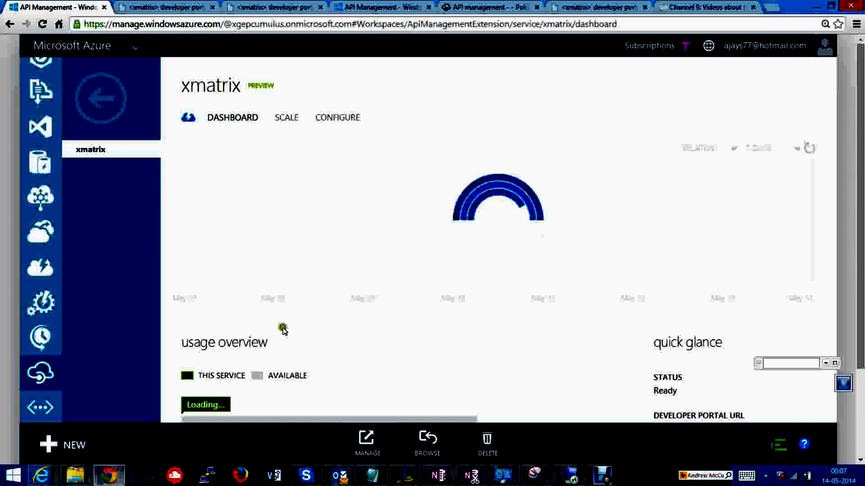
Look over the usage overview and quick glance sections of the xmatrix service dashboard.
scroll(459, 342, down, 3)
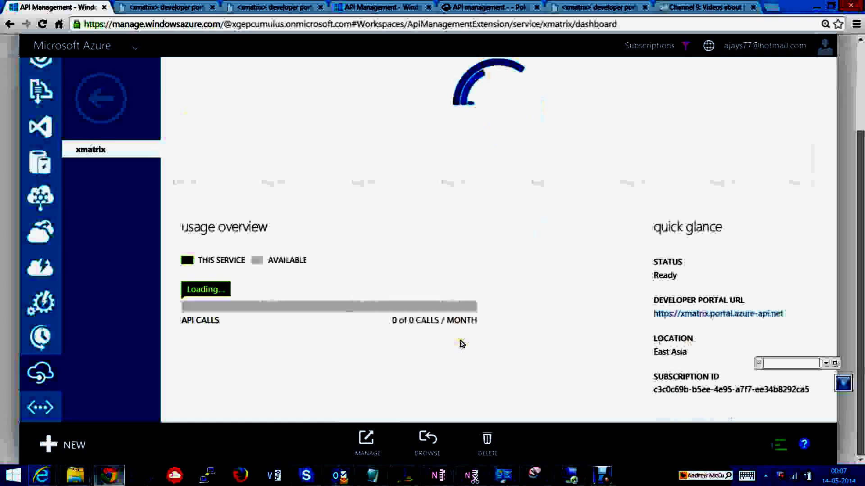
scroll(462, 344, up, 3)
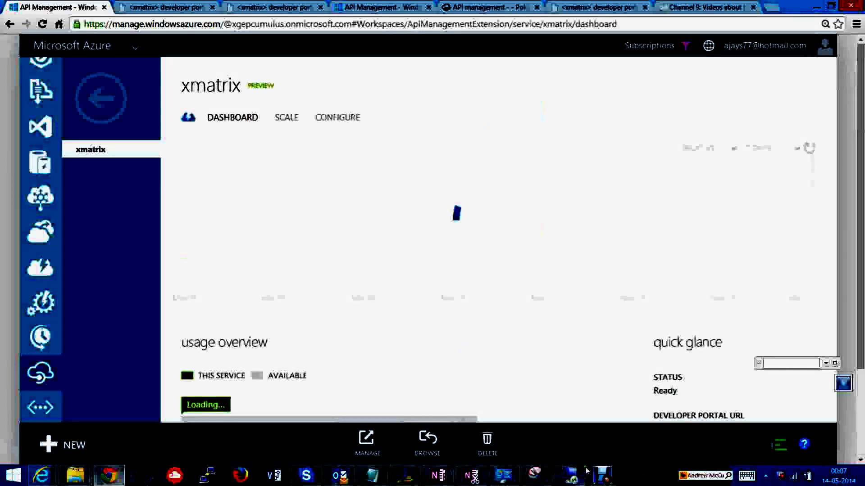
mouse_move(586, 471)
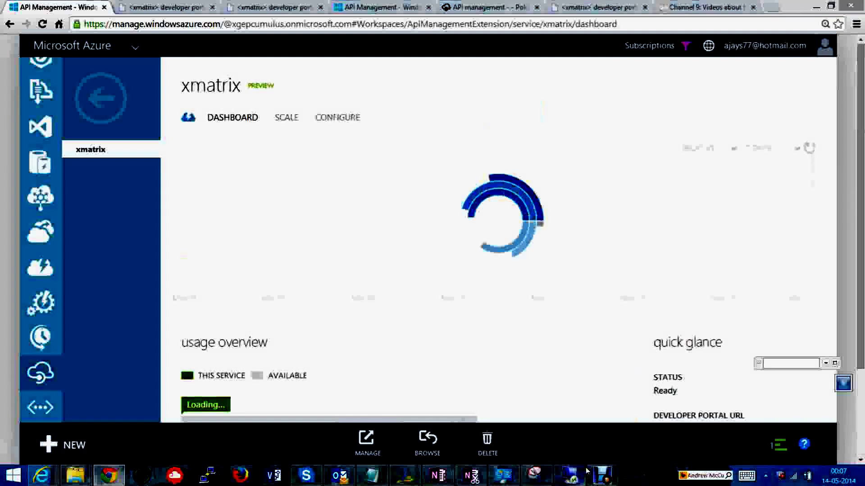
click(193, 229)
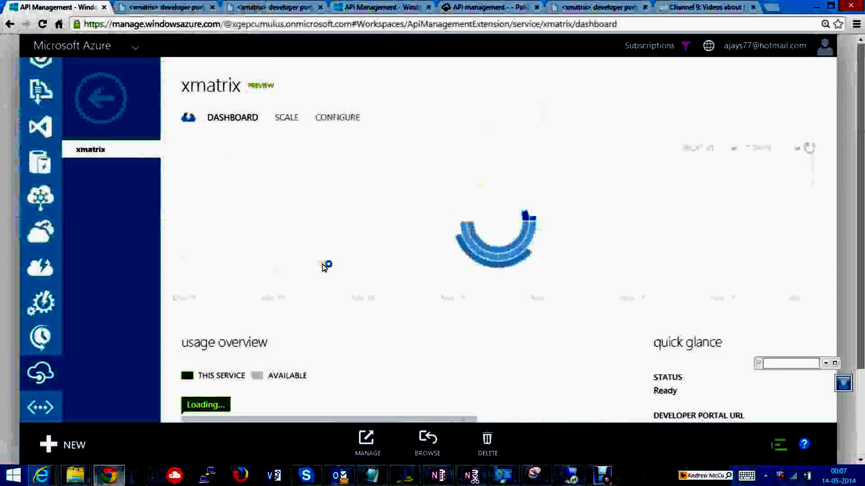
key(super+p)
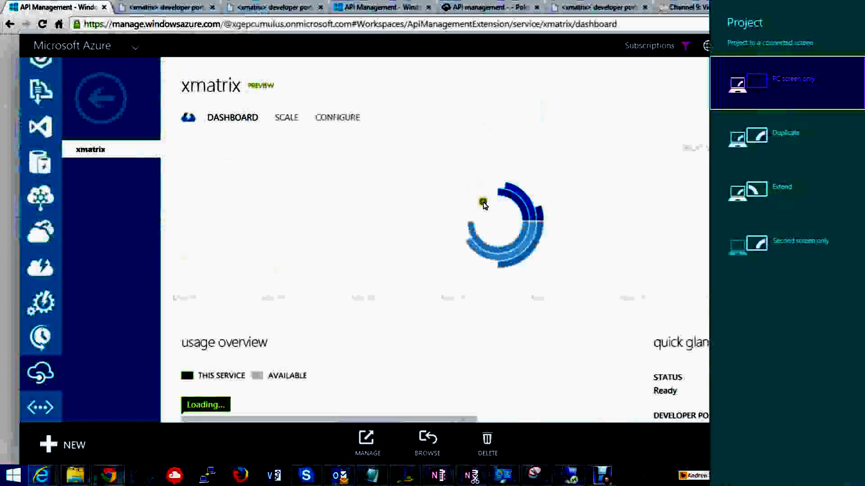
click(403, 120)
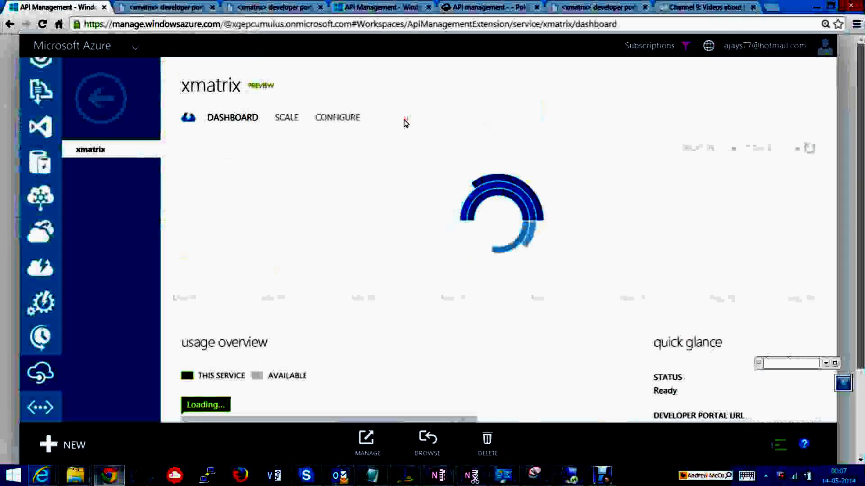